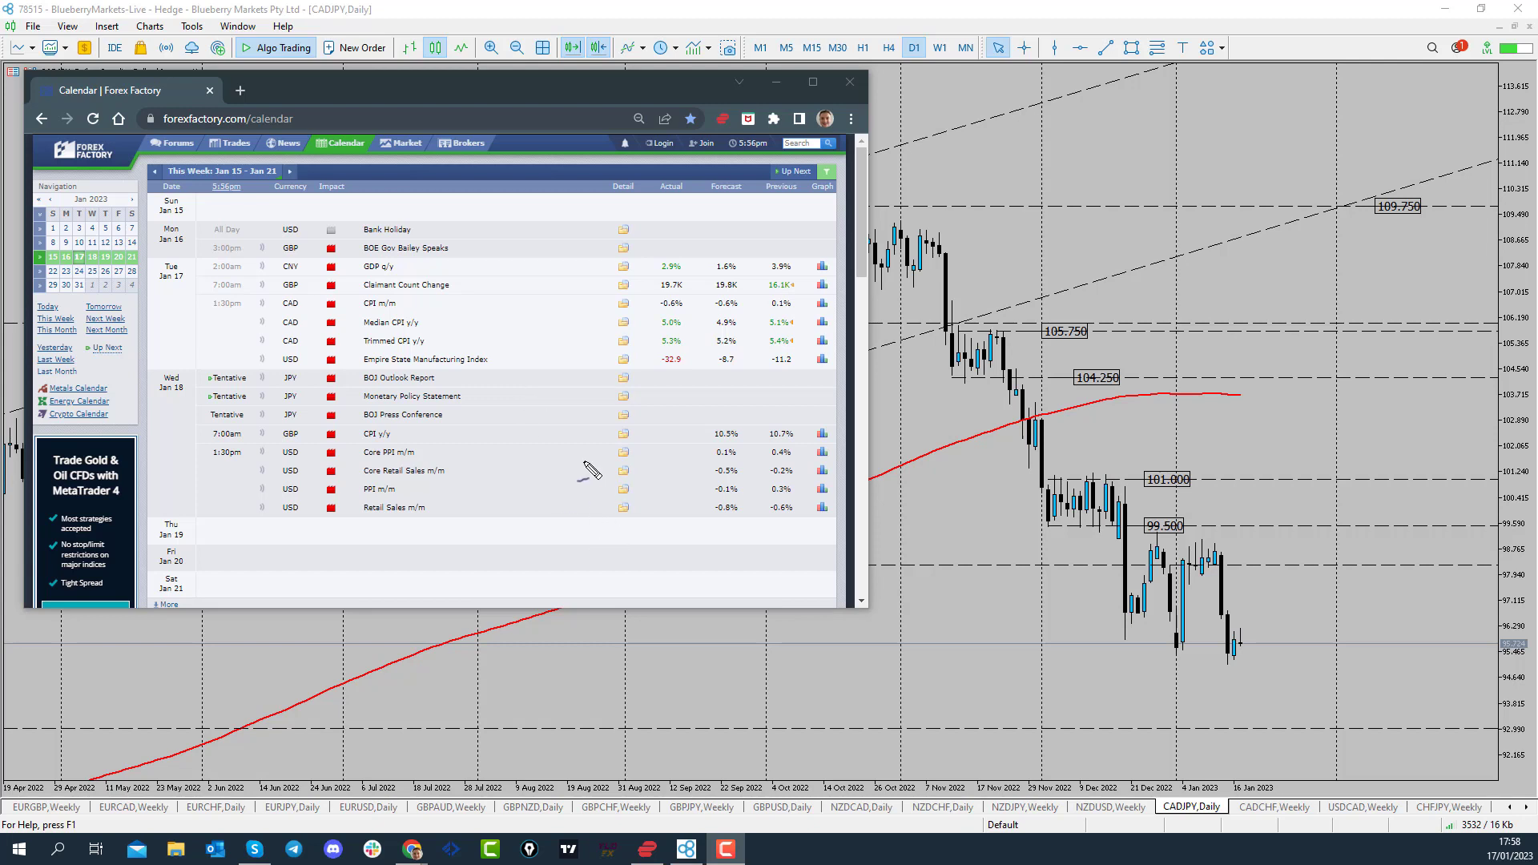
Step: Arrow the CAD CPI m/m row and underline its -0.6% actual and 0.1% previous figures
{"action": "mouse_move", "coordinate": [187, 330]}
{"action": "left_mouse_down"}
{"action": "mouse_move", "coordinate": [246, 329]}
{"action": "mouse_move", "coordinate": [227, 342]}
{"action": "left_mouse_up"}
{"action": "left_click_drag", "start_coordinate": [365, 308], "coordinate": [423, 305]}
{"action": "left_click_drag", "start_coordinate": [766, 313], "coordinate": [784, 312]}
{"action": "left_click_drag", "start_coordinate": [659, 314], "coordinate": [677, 315]}
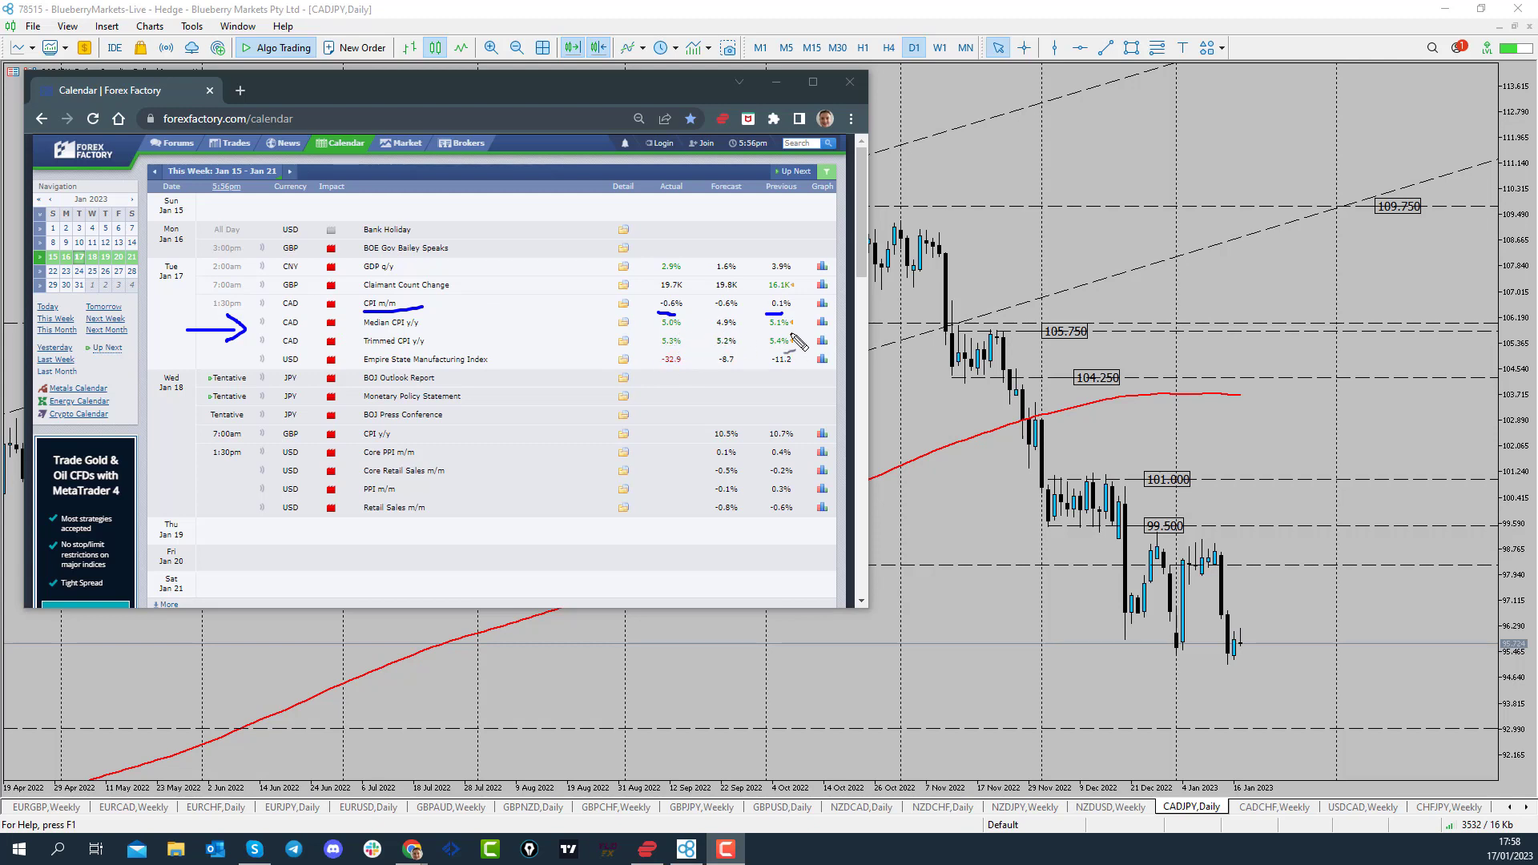
Step: Underline the Median and Trimmed CPI y/y rows with 5.3% actual and 5.4% previous, and begin outlining Jan 18
{"action": "mouse_move", "coordinate": [390, 328]}
{"action": "left_mouse_down"}
{"action": "mouse_move", "coordinate": [457, 329]}
{"action": "mouse_move", "coordinate": [450, 350]}
{"action": "left_mouse_up"}
{"action": "left_click_drag", "start_coordinate": [769, 349], "coordinate": [783, 347]}
{"action": "left_click_drag", "start_coordinate": [665, 351], "coordinate": [788, 327]}
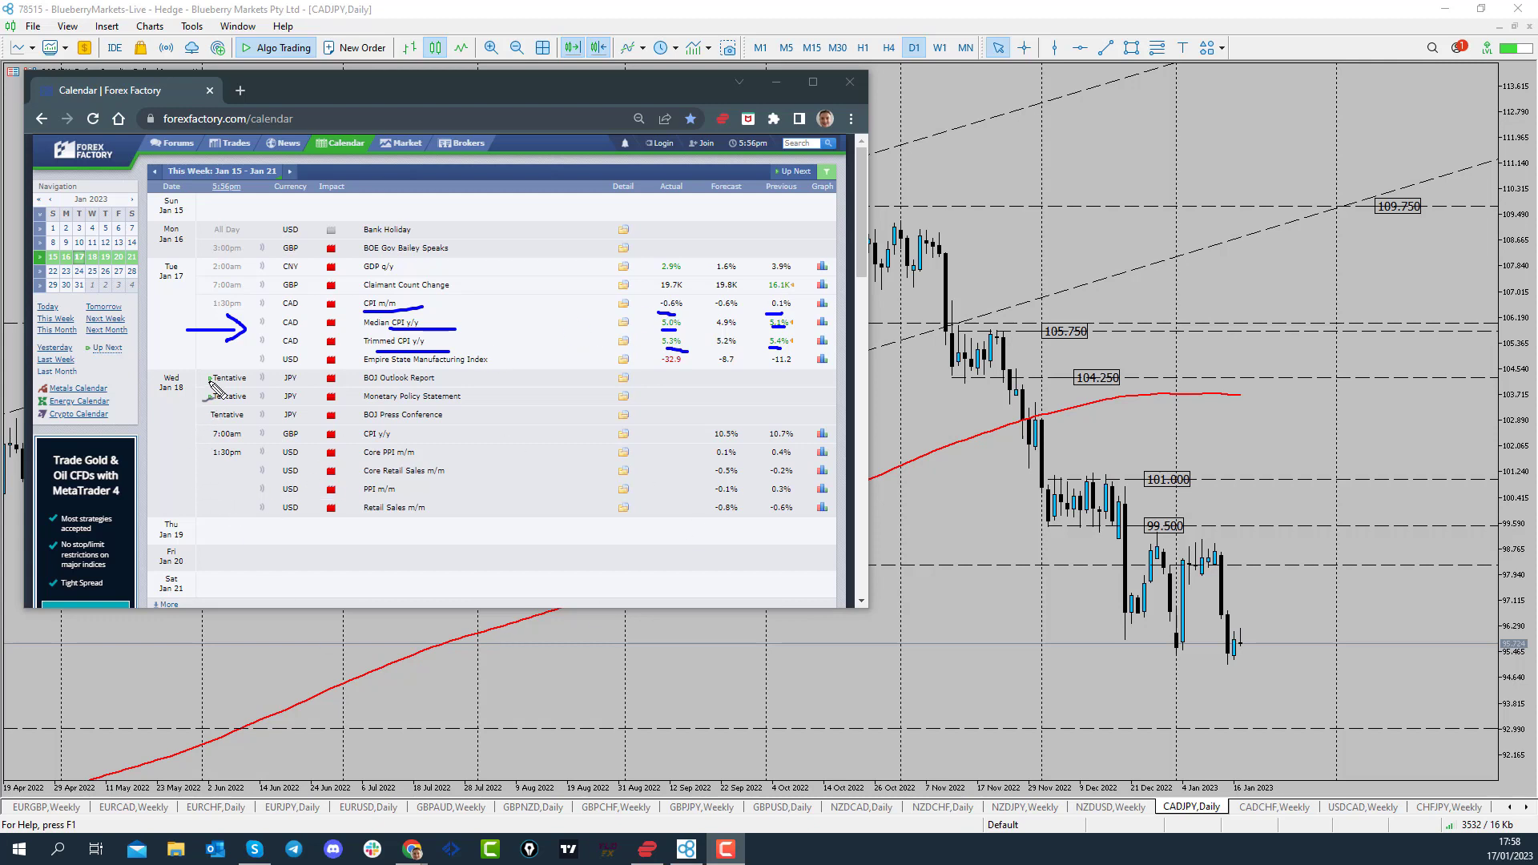
{"action": "mouse_move", "coordinate": [202, 375]}
{"action": "left_mouse_down"}
{"action": "mouse_move", "coordinate": [204, 469]}
{"action": "mouse_move", "coordinate": [269, 533]}
{"action": "mouse_move", "coordinate": [690, 553]}
{"action": "mouse_move", "coordinate": [826, 524]}
{"action": "mouse_move", "coordinate": [713, 367]}
{"action": "mouse_move", "coordinate": [369, 359]}
{"action": "mouse_move", "coordinate": [205, 377]}
{"action": "left_mouse_up"}
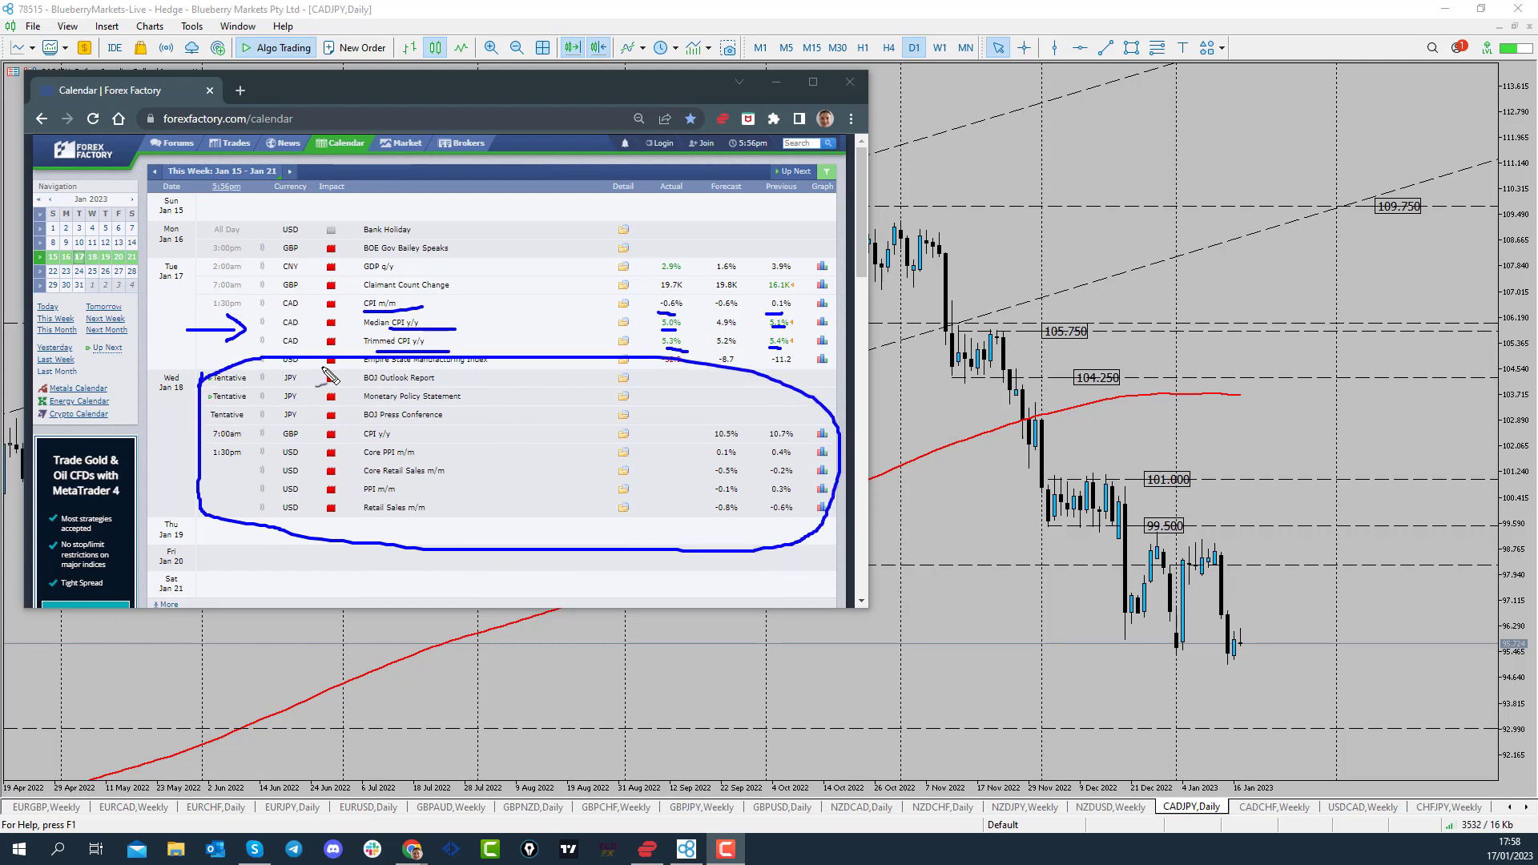
Step: Circle Jan 18's JPY events, arrow GBP CPI y/y and USD Core PPI m/m, and underline 1:30pm
{"action": "mouse_move", "coordinate": [324, 373]}
{"action": "left_mouse_down"}
{"action": "mouse_move", "coordinate": [267, 399]}
{"action": "mouse_move", "coordinate": [310, 416]}
{"action": "mouse_move", "coordinate": [314, 369]}
{"action": "left_mouse_up"}
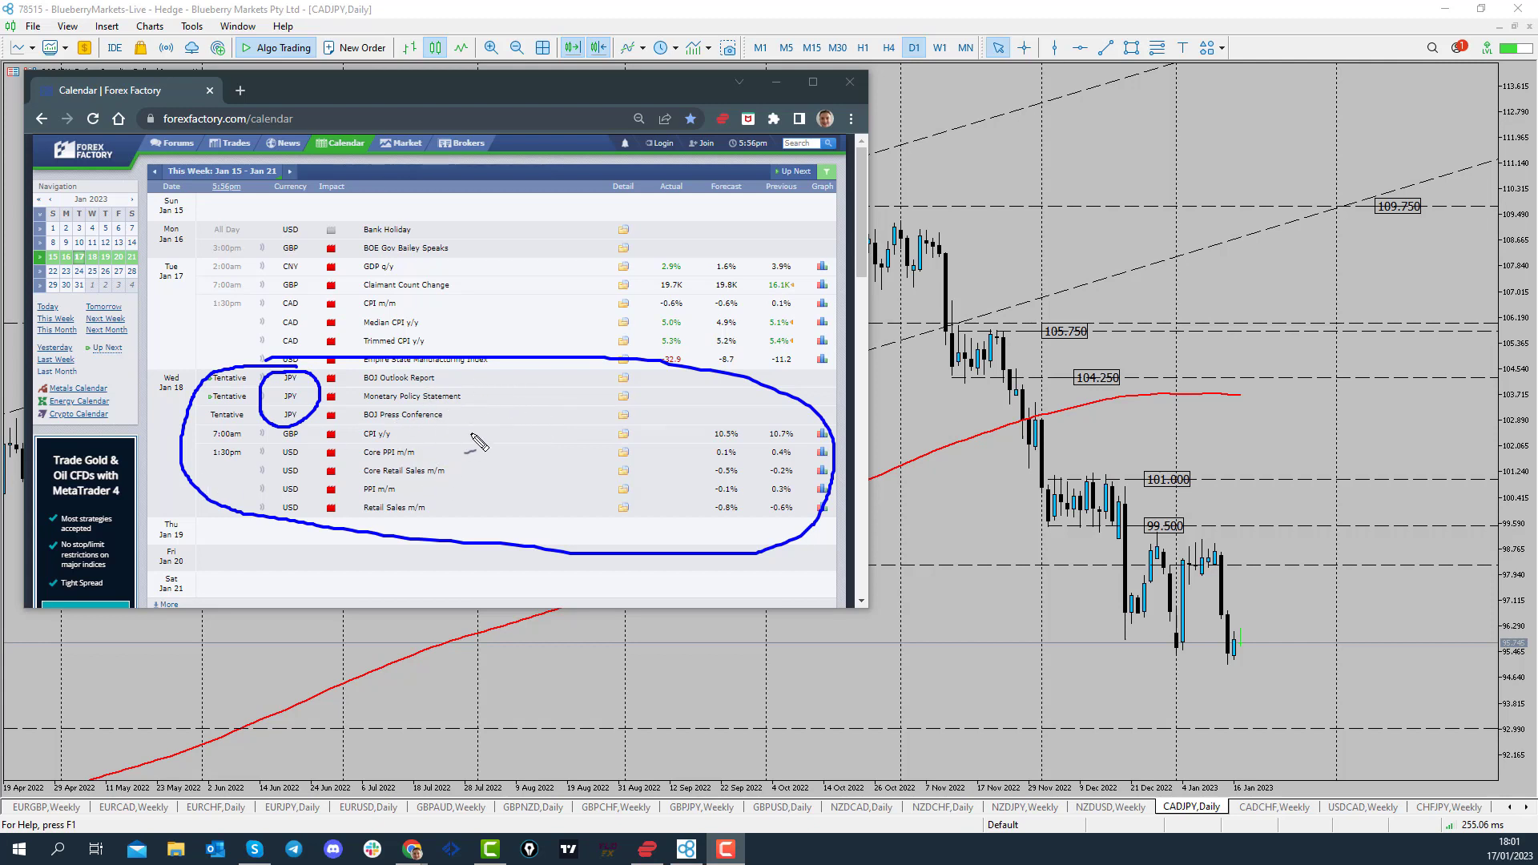
{"action": "left_click_drag", "start_coordinate": [473, 434], "coordinate": [431, 440]}
{"action": "left_click_drag", "start_coordinate": [527, 451], "coordinate": [501, 469]}
{"action": "left_click_drag", "start_coordinate": [206, 464], "coordinate": [245, 464]}
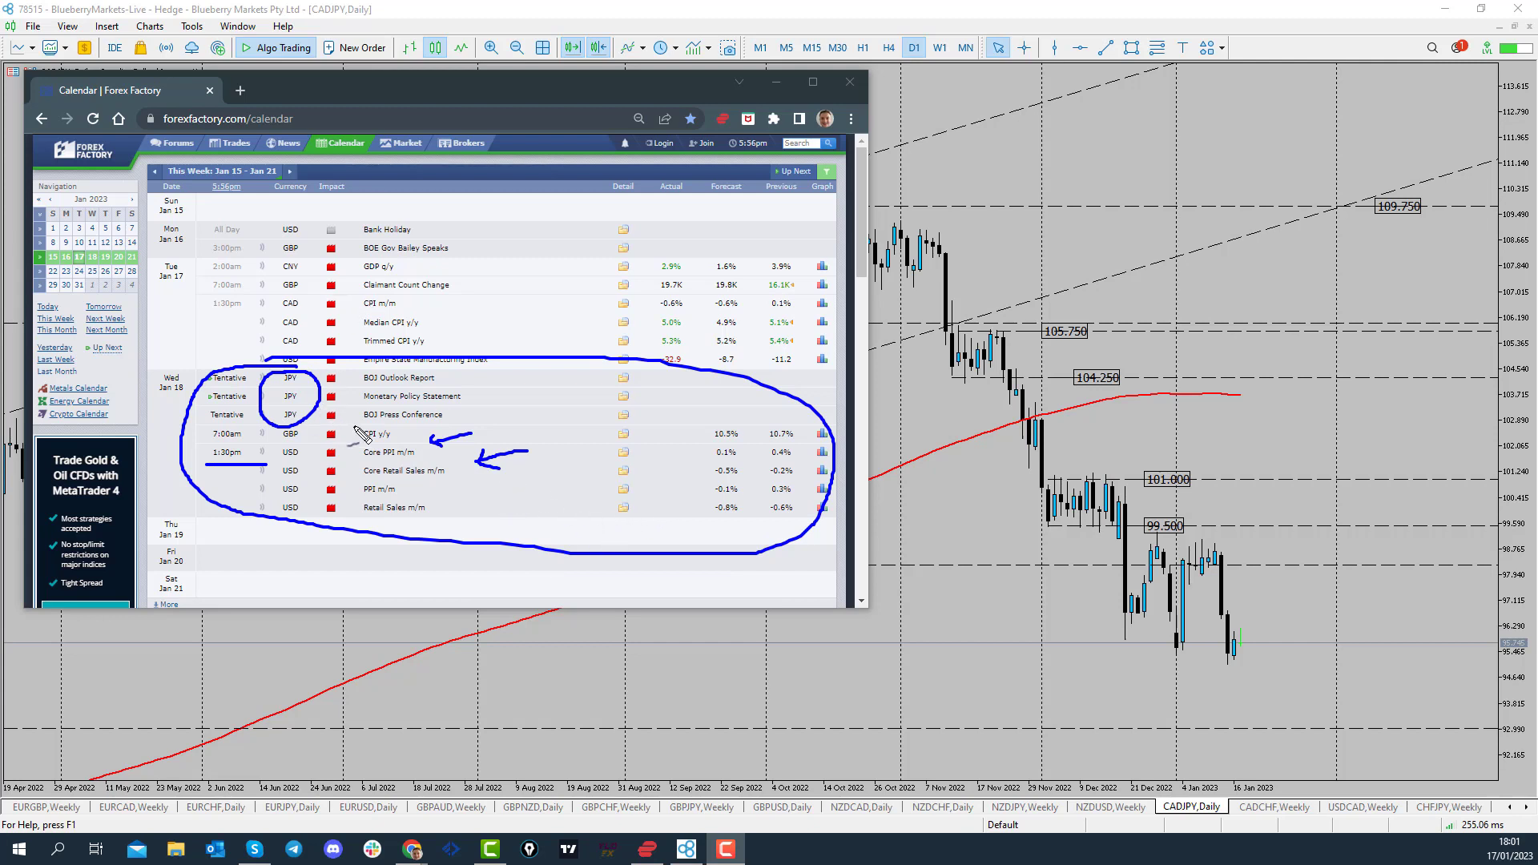
{"action": "left_click_drag", "start_coordinate": [447, 432], "coordinate": [447, 445]}
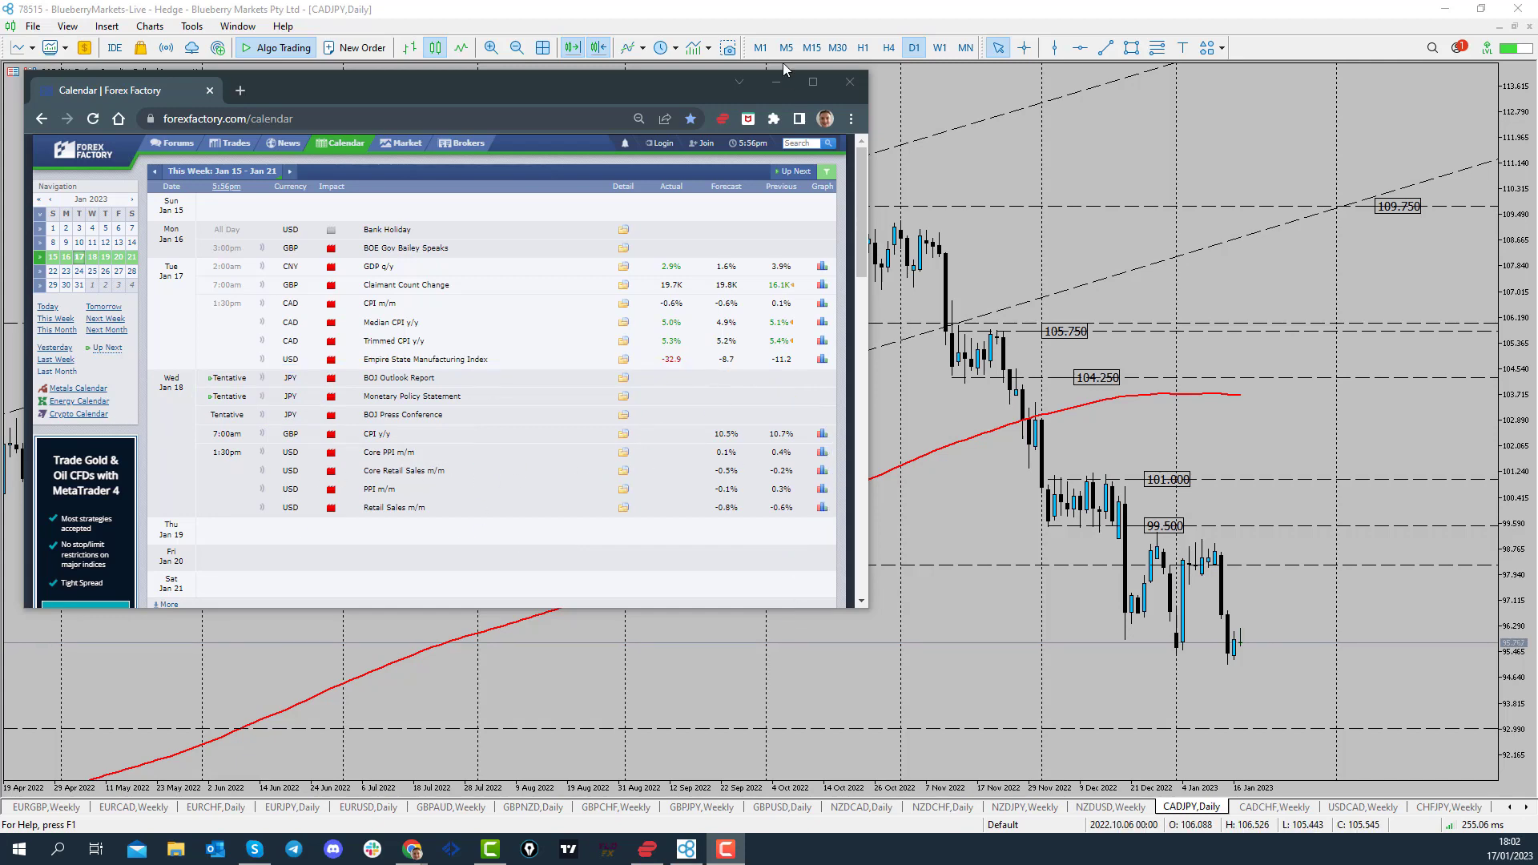
Step: Minimize the calendar, compress the price scale and put CADJPY on the monthly chart
{"action": "left_click", "coordinate": [776, 83]}
{"action": "left_click_drag", "start_coordinate": [1515, 519], "coordinate": [1515, 534]}
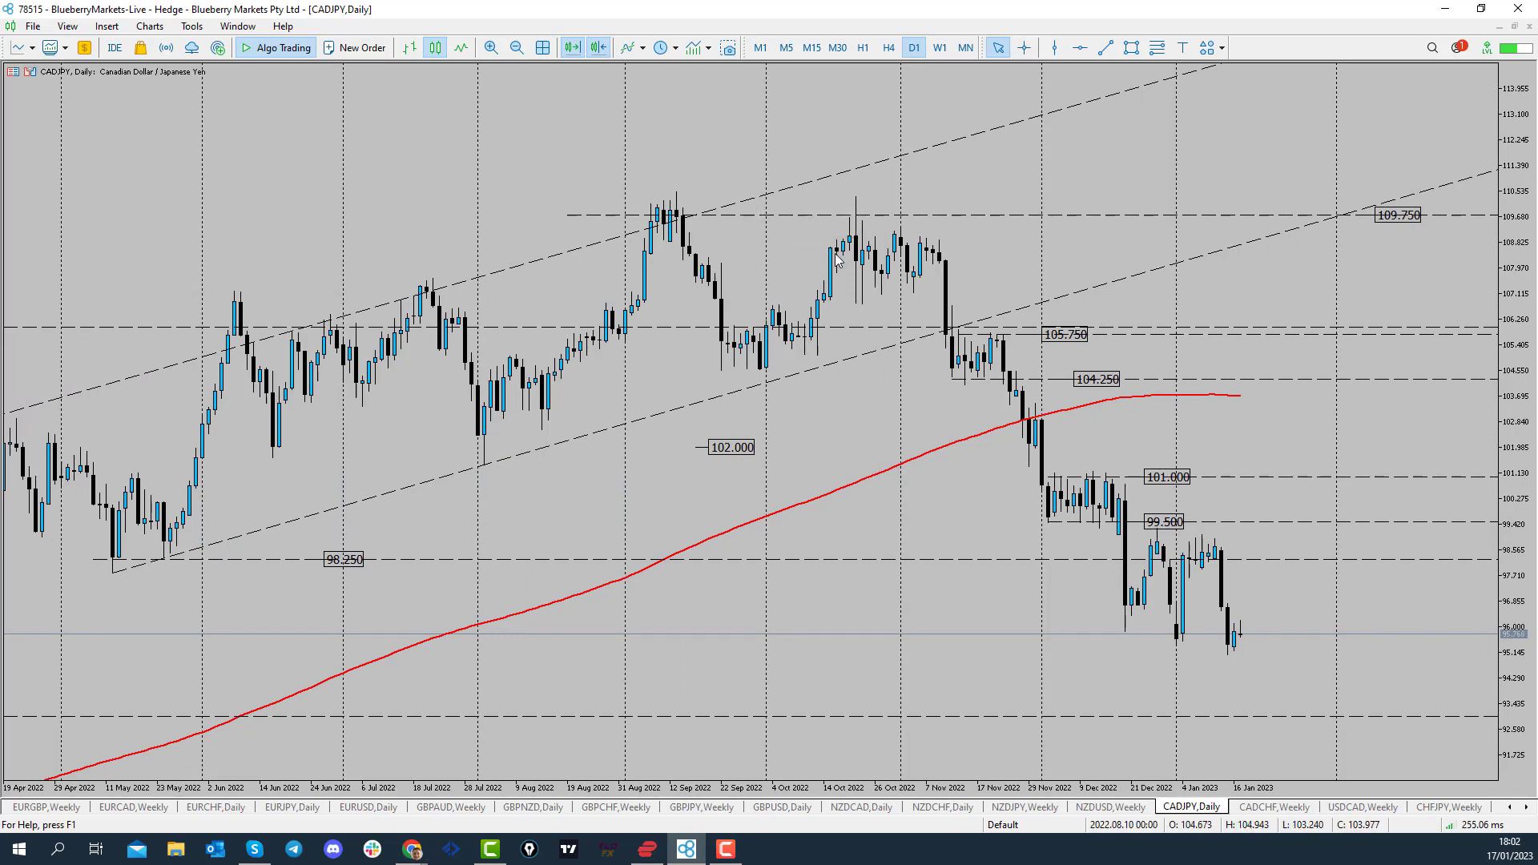
{"action": "left_click", "coordinate": [966, 48]}
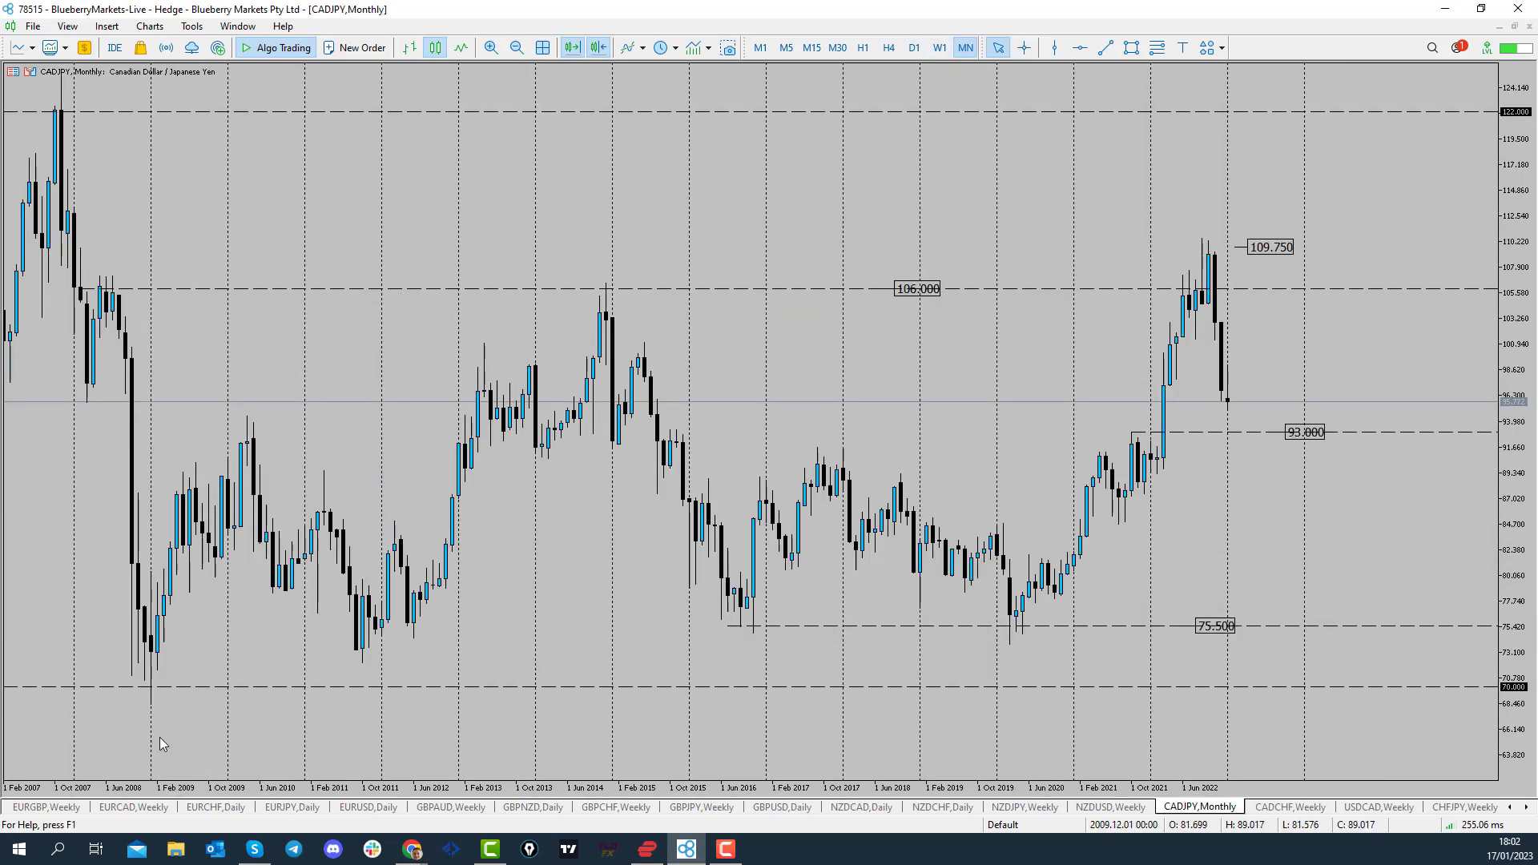
Step: Annotate the 106.000 level, the 109.750 peak and the break above 93.000, then clear the ink
{"action": "key", "text": "F10"}
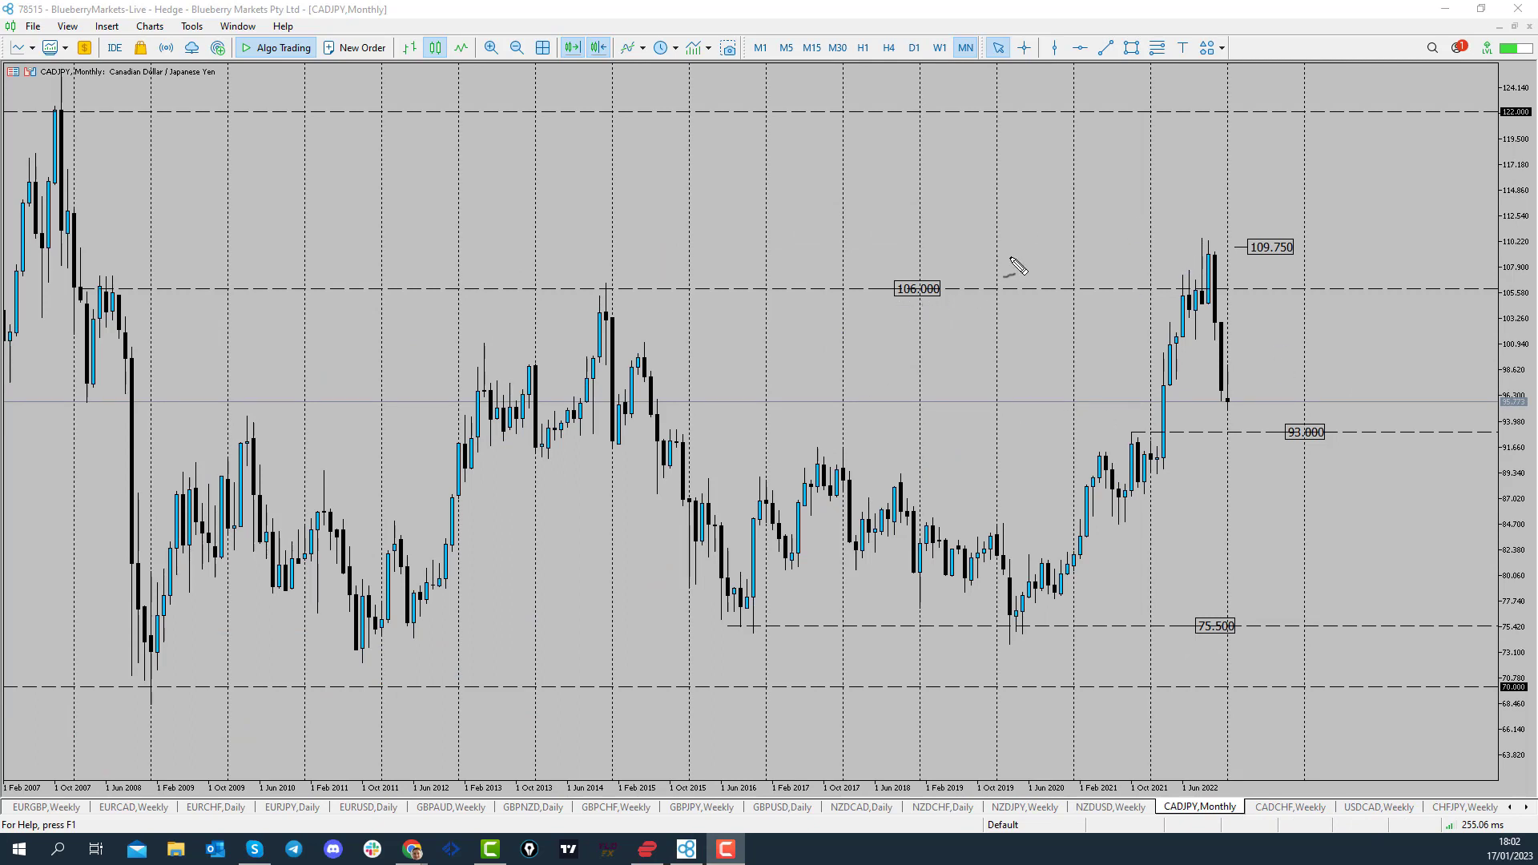
{"action": "mouse_move", "coordinate": [904, 271]}
{"action": "left_mouse_down"}
{"action": "mouse_move", "coordinate": [877, 296]}
{"action": "mouse_move", "coordinate": [896, 271]}
{"action": "left_mouse_up"}
{"action": "mouse_move", "coordinate": [124, 273]}
{"action": "left_mouse_down"}
{"action": "mouse_move", "coordinate": [102, 290]}
{"action": "mouse_move", "coordinate": [121, 281]}
{"action": "left_mouse_up"}
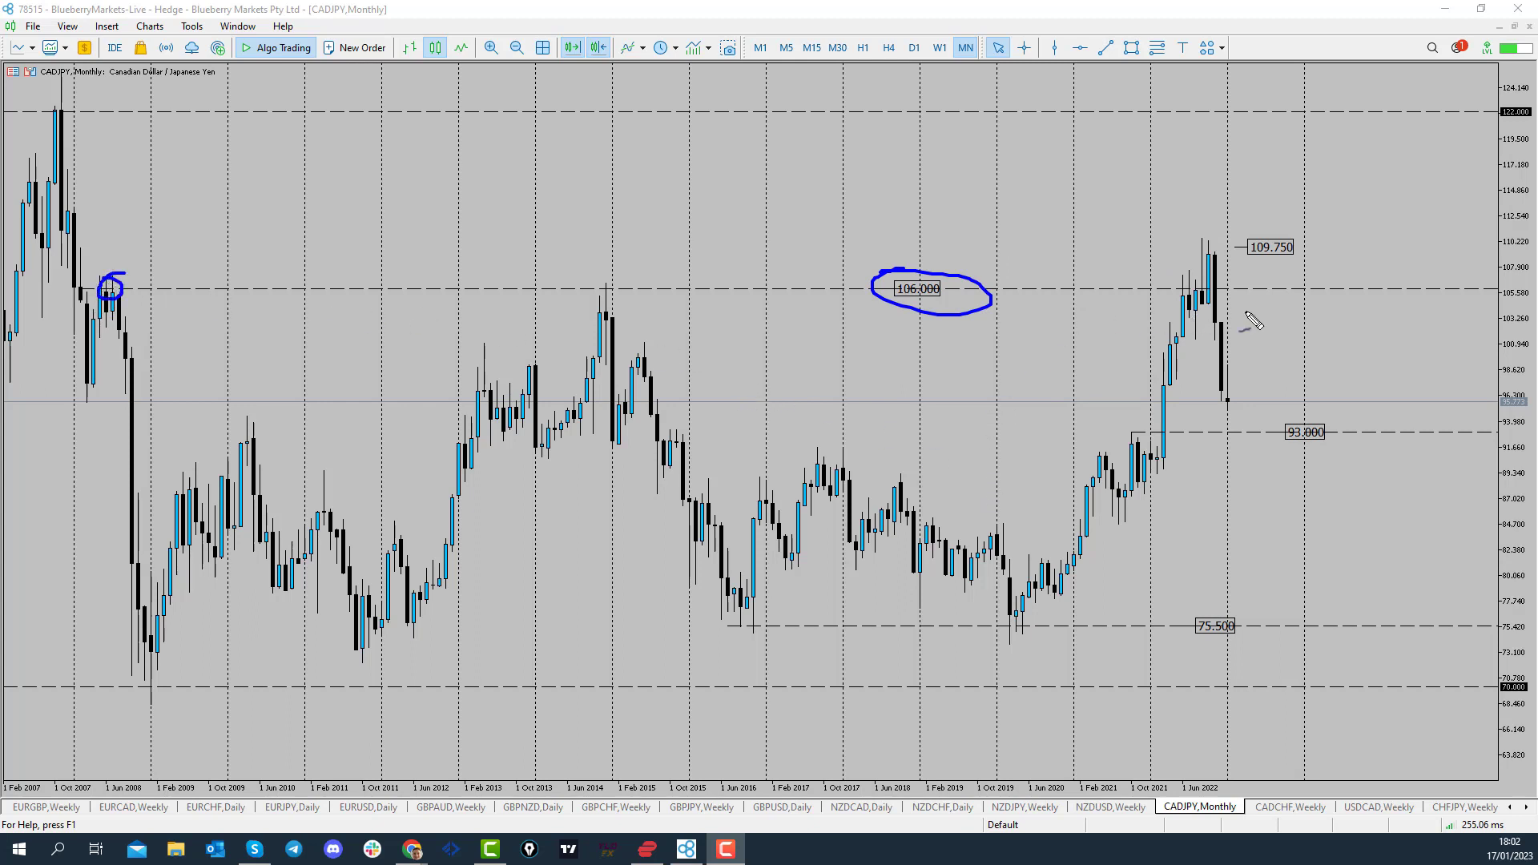
{"action": "left_click_drag", "start_coordinate": [1182, 231], "coordinate": [1214, 275]}
{"action": "left_click_drag", "start_coordinate": [1088, 402], "coordinate": [1129, 428]}
{"action": "mouse_move", "coordinate": [1263, 441]}
{"action": "left_mouse_down"}
{"action": "mouse_move", "coordinate": [1343, 443]}
{"action": "mouse_move", "coordinate": [1302, 412]}
{"action": "mouse_move", "coordinate": [1267, 457]}
{"action": "left_mouse_up"}
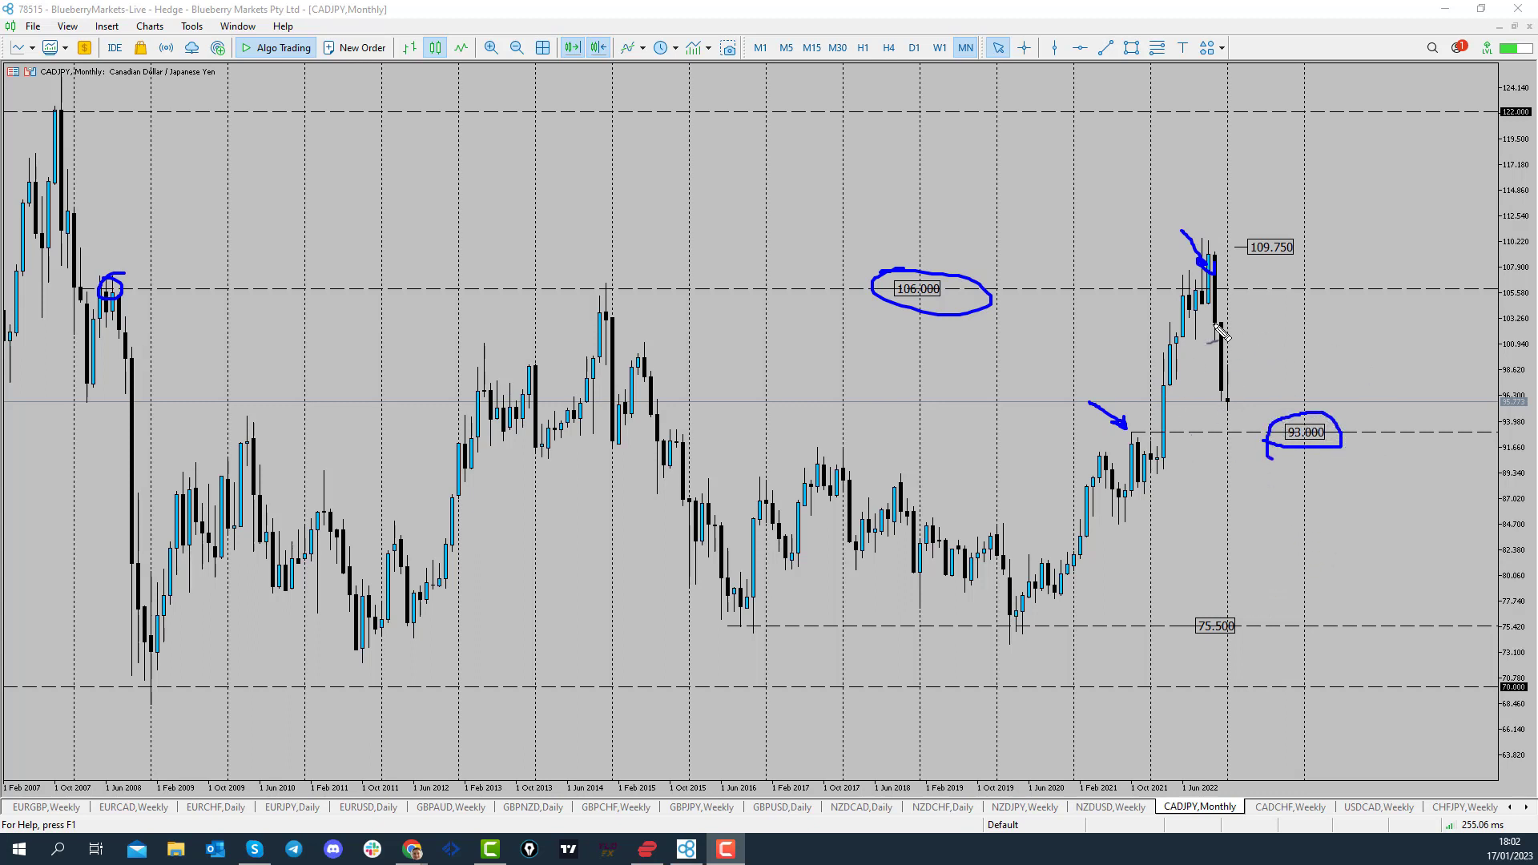
{"action": "left_click_drag", "start_coordinate": [1238, 362], "coordinate": [1259, 420]}
{"action": "key", "text": "Escape"}
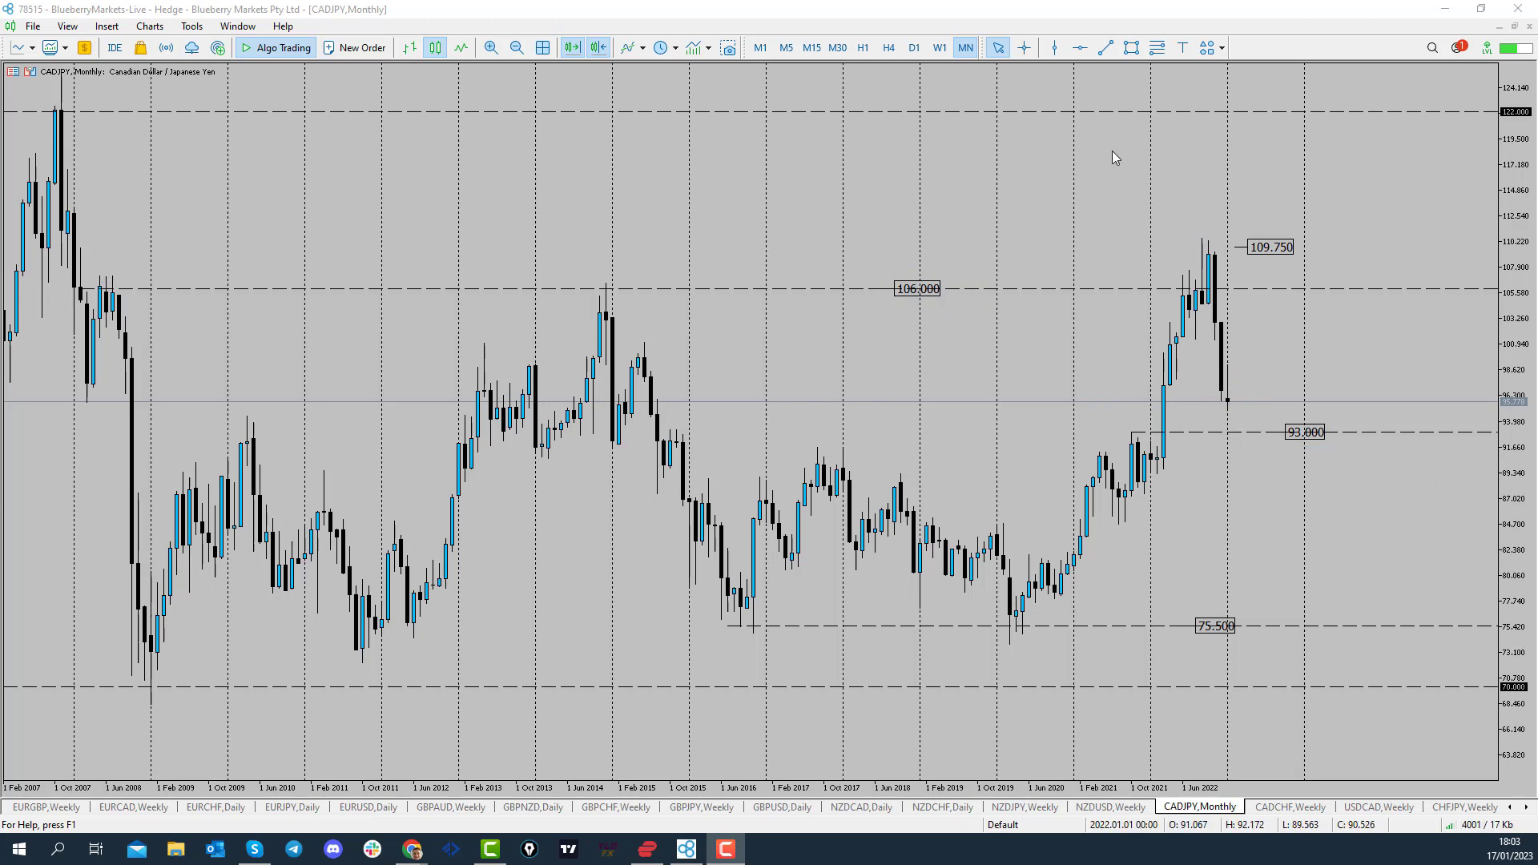
Step: Switch CADJPY from weekly to daily and zoom out to show more bars
{"action": "left_click", "coordinate": [939, 49]}
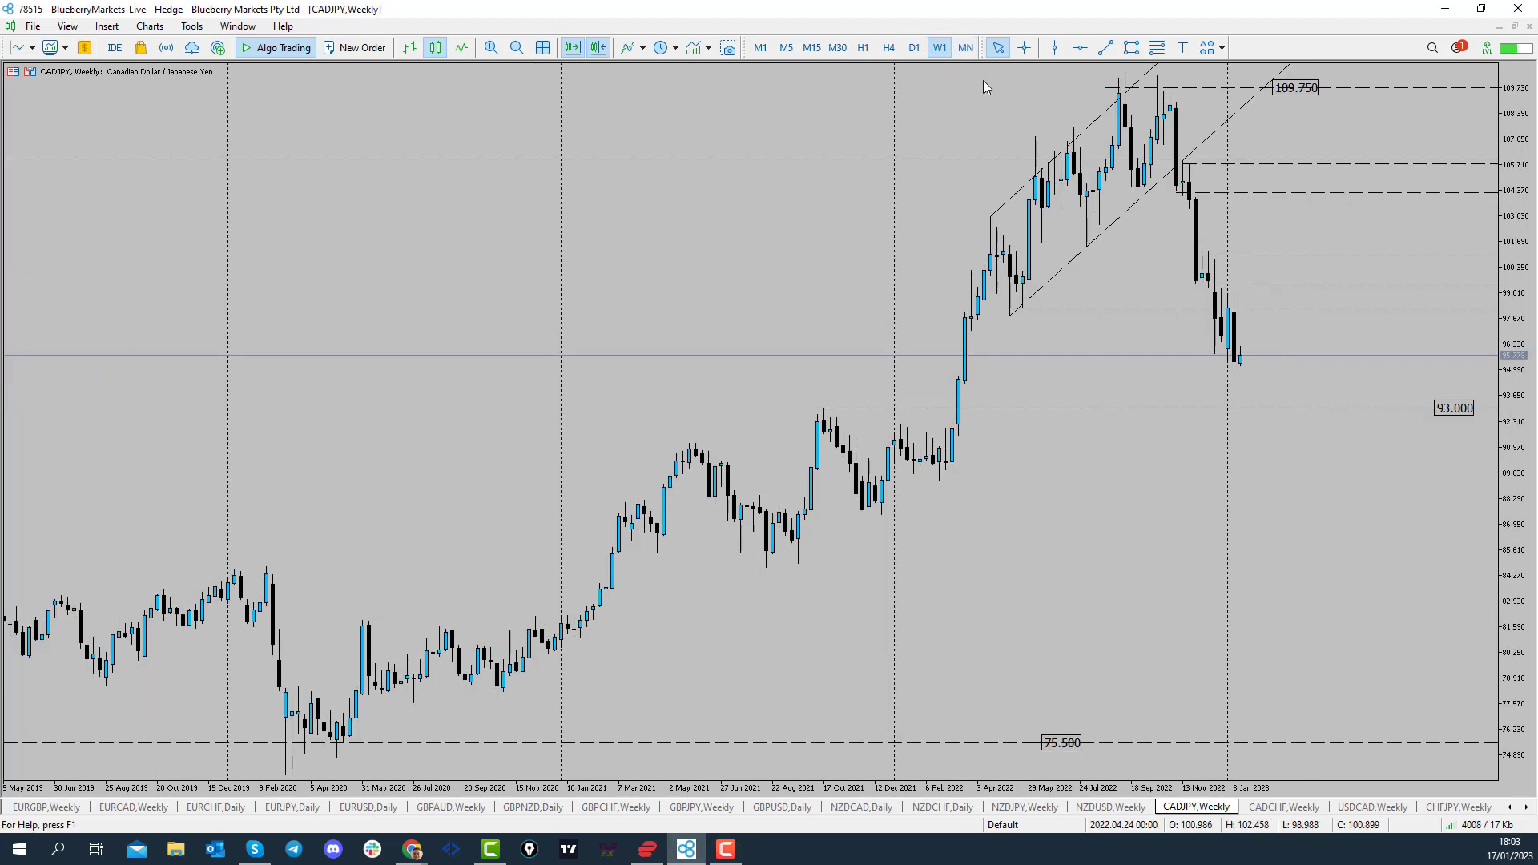
{"action": "left_click", "coordinate": [914, 48]}
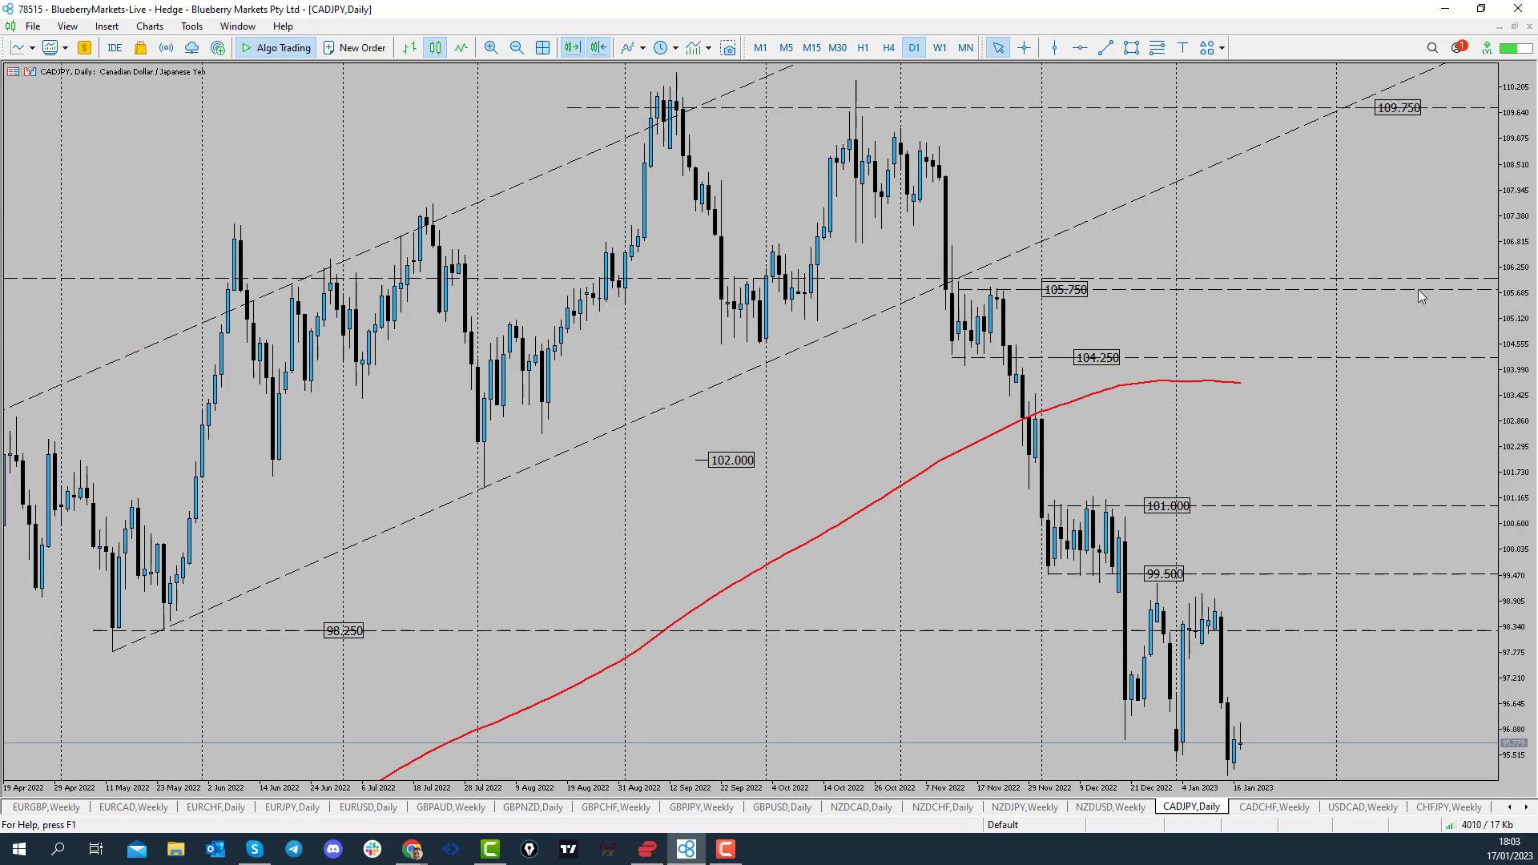
{"action": "left_click", "coordinate": [517, 47]}
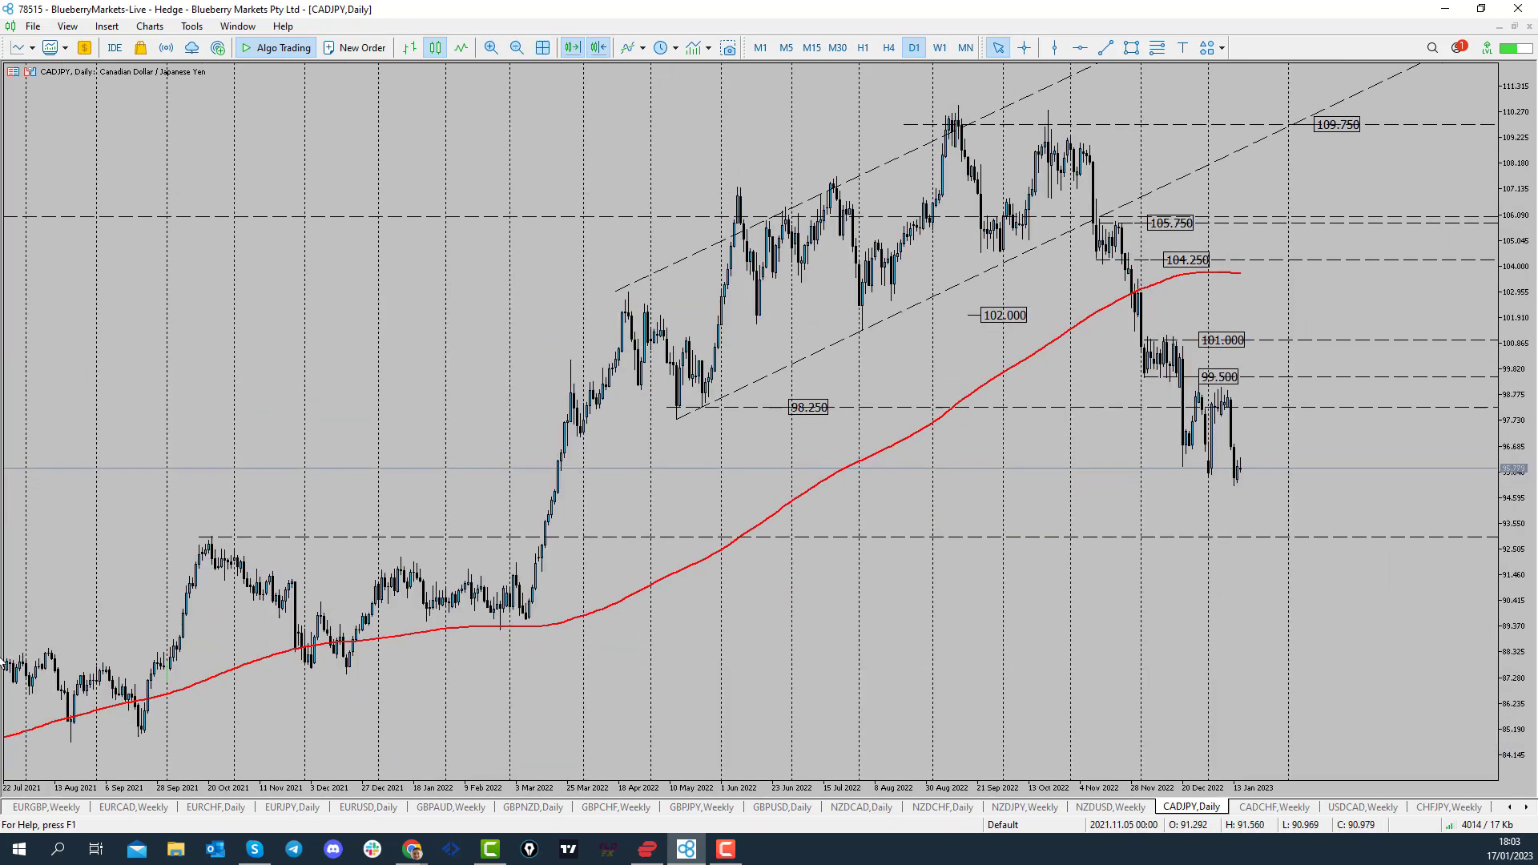
Step: Sketch the March 2022 rally box, lines at 97.73 and 93 support, and the expected drop, then clear
{"action": "left_click", "coordinate": [726, 850]}
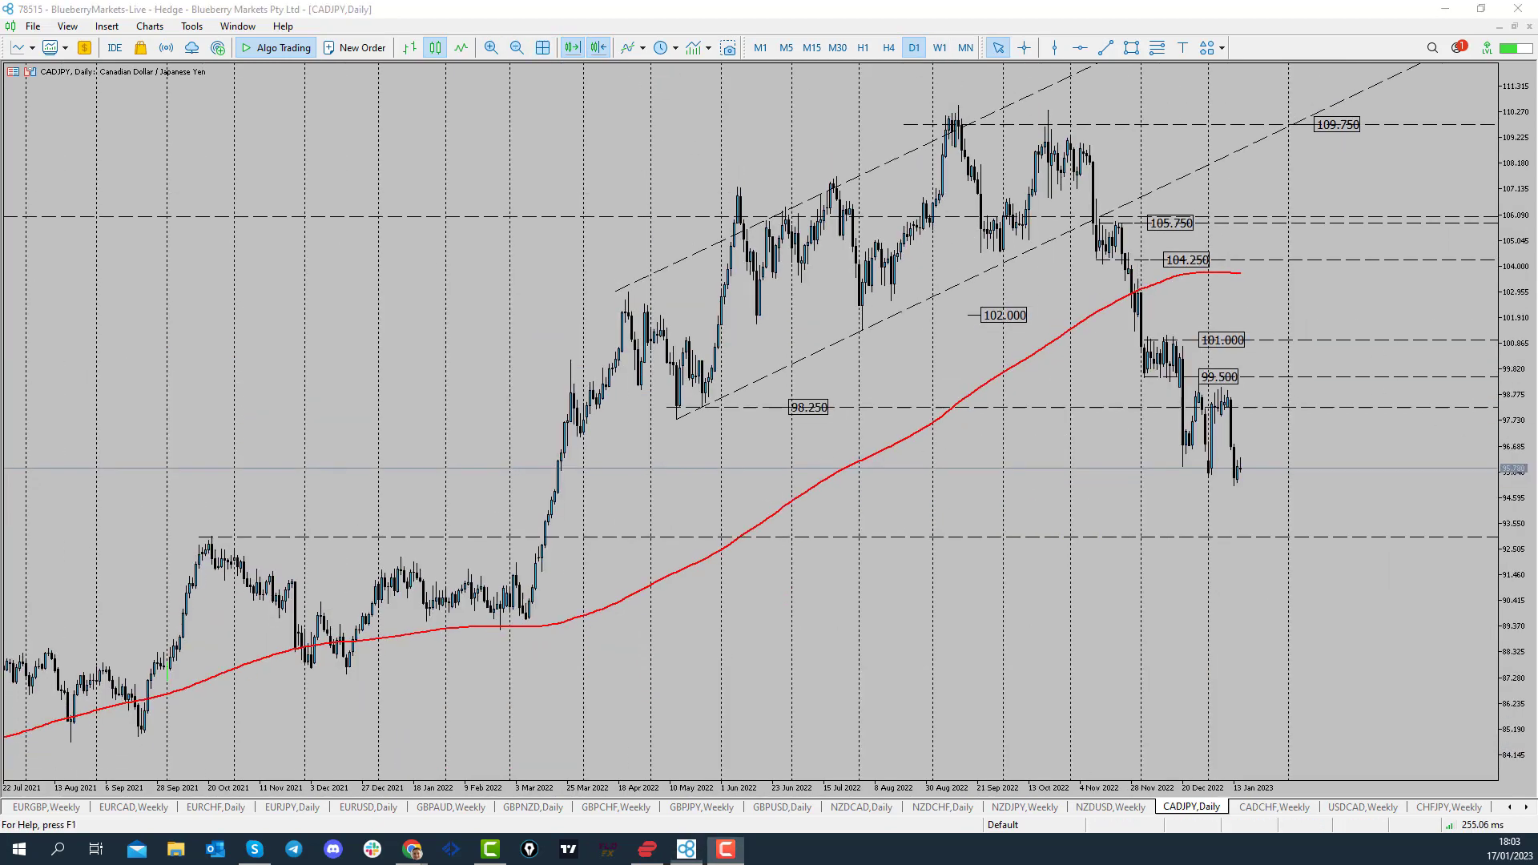
{"action": "mouse_move", "coordinate": [529, 535]}
{"action": "left_mouse_down"}
{"action": "mouse_move", "coordinate": [583, 534]}
{"action": "mouse_move", "coordinate": [582, 437]}
{"action": "mouse_move", "coordinate": [538, 438]}
{"action": "mouse_move", "coordinate": [527, 534]}
{"action": "mouse_move", "coordinate": [629, 340]}
{"action": "mouse_move", "coordinate": [633, 361]}
{"action": "left_mouse_up"}
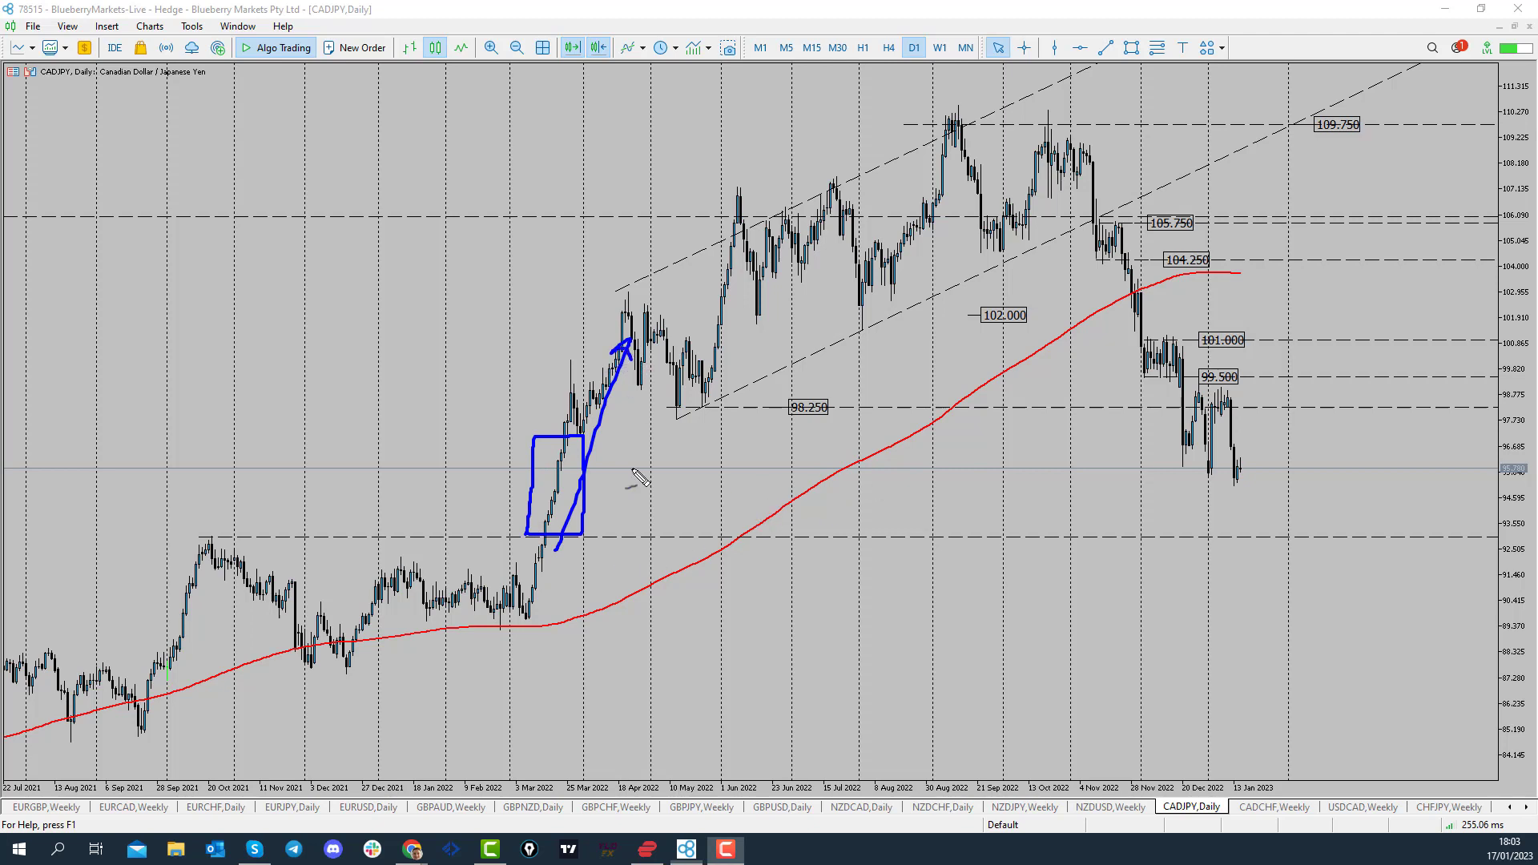
{"action": "mouse_move", "coordinate": [554, 441]}
{"action": "left_mouse_down"}
{"action": "mouse_move", "coordinate": [591, 441]}
{"action": "mouse_move", "coordinate": [531, 526]}
{"action": "left_mouse_up"}
{"action": "mouse_move", "coordinate": [37, 92]}
{"action": "left_mouse_down"}
{"action": "mouse_move", "coordinate": [315, 214]}
{"action": "mouse_move", "coordinate": [354, 290]}
{"action": "mouse_move", "coordinate": [210, 316]}
{"action": "mouse_move", "coordinate": [154, 344]}
{"action": "mouse_move", "coordinate": [116, 417]}
{"action": "mouse_move", "coordinate": [108, 489]}
{"action": "mouse_move", "coordinate": [244, 545]}
{"action": "mouse_move", "coordinate": [521, 589]}
{"action": "mouse_move", "coordinate": [423, 747]}
{"action": "mouse_move", "coordinate": [157, 772]}
{"action": "mouse_move", "coordinate": [1, 758]}
{"action": "left_mouse_up"}
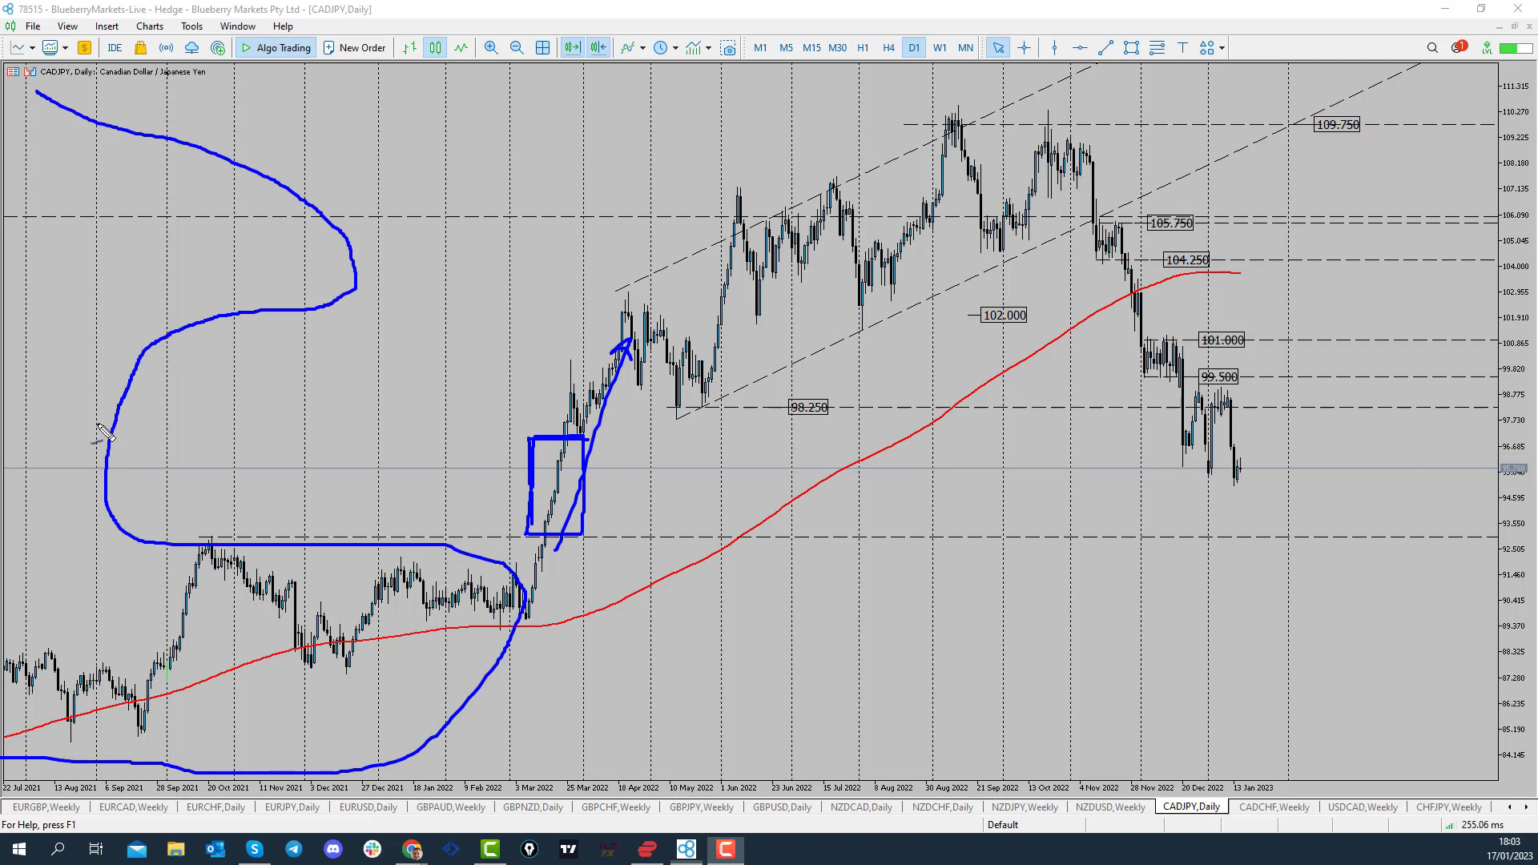
{"action": "left_click_drag", "start_coordinate": [98, 414], "coordinate": [1288, 424]}
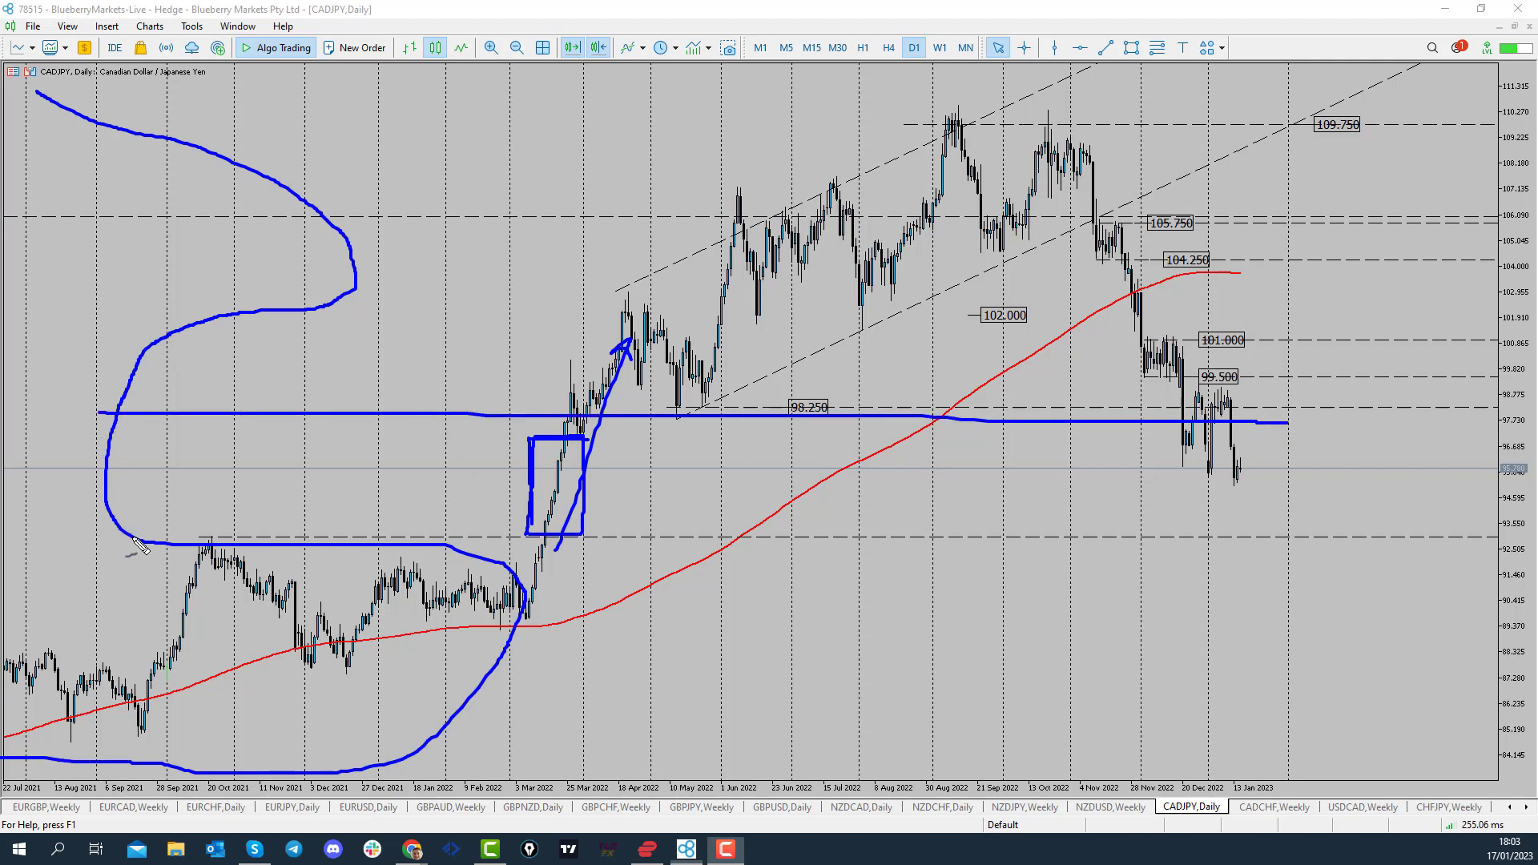
{"action": "left_click_drag", "start_coordinate": [206, 545], "coordinate": [1498, 549]}
{"action": "mouse_move", "coordinate": [160, 447]}
{"action": "left_mouse_down"}
{"action": "mouse_move", "coordinate": [173, 484]}
{"action": "mouse_move", "coordinate": [218, 448]}
{"action": "left_mouse_up"}
{"action": "mouse_move", "coordinate": [1230, 423]}
{"action": "left_mouse_down"}
{"action": "mouse_move", "coordinate": [1263, 522]}
{"action": "mouse_move", "coordinate": [1283, 442]}
{"action": "mouse_move", "coordinate": [1323, 551]}
{"action": "mouse_move", "coordinate": [1349, 531]}
{"action": "mouse_move", "coordinate": [1303, 528]}
{"action": "left_mouse_up"}
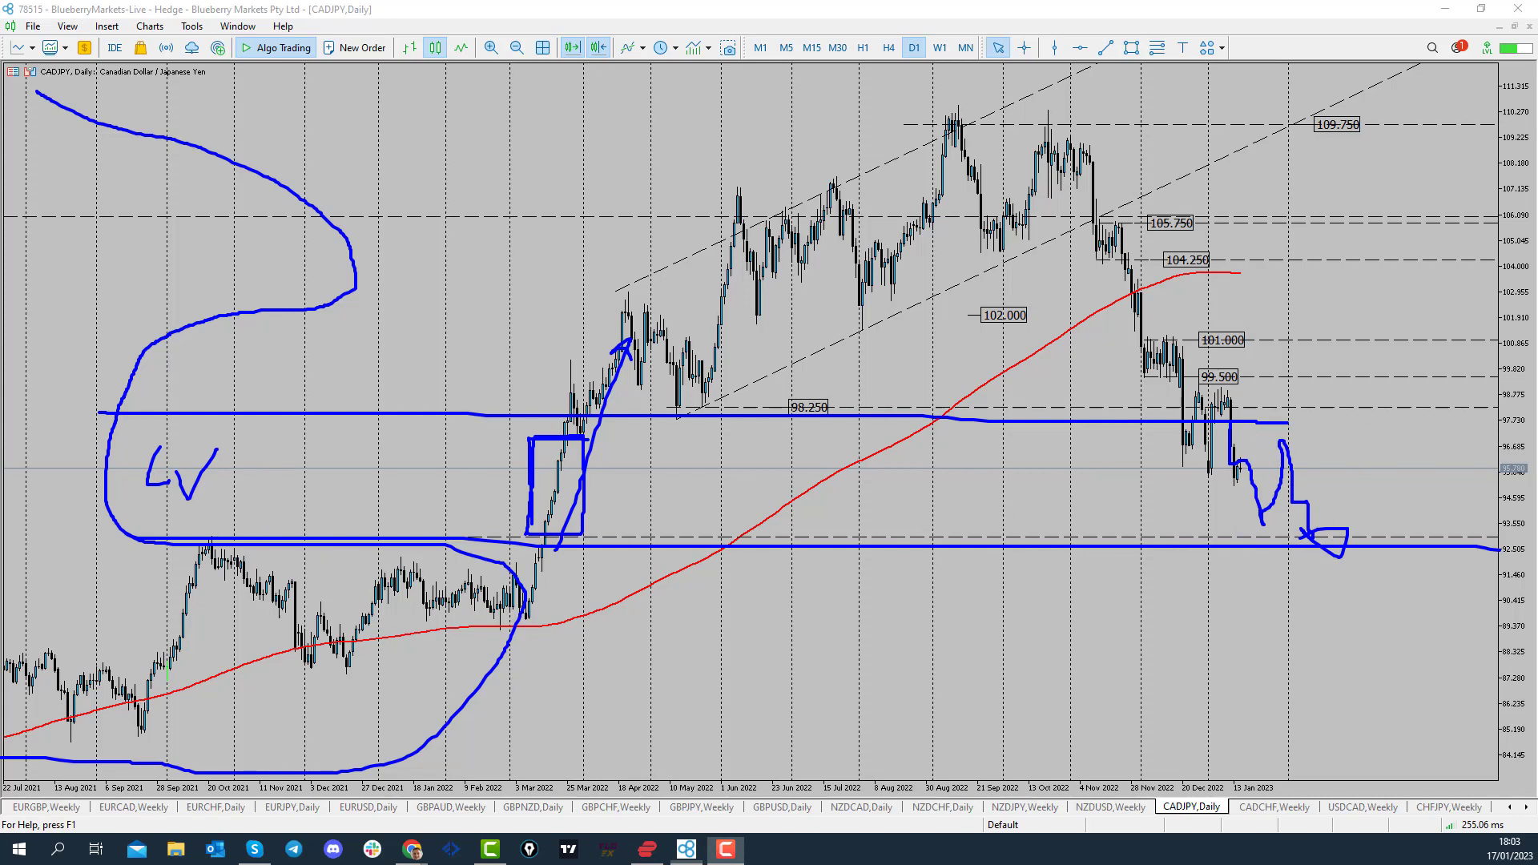
{"action": "key", "text": "Escape"}
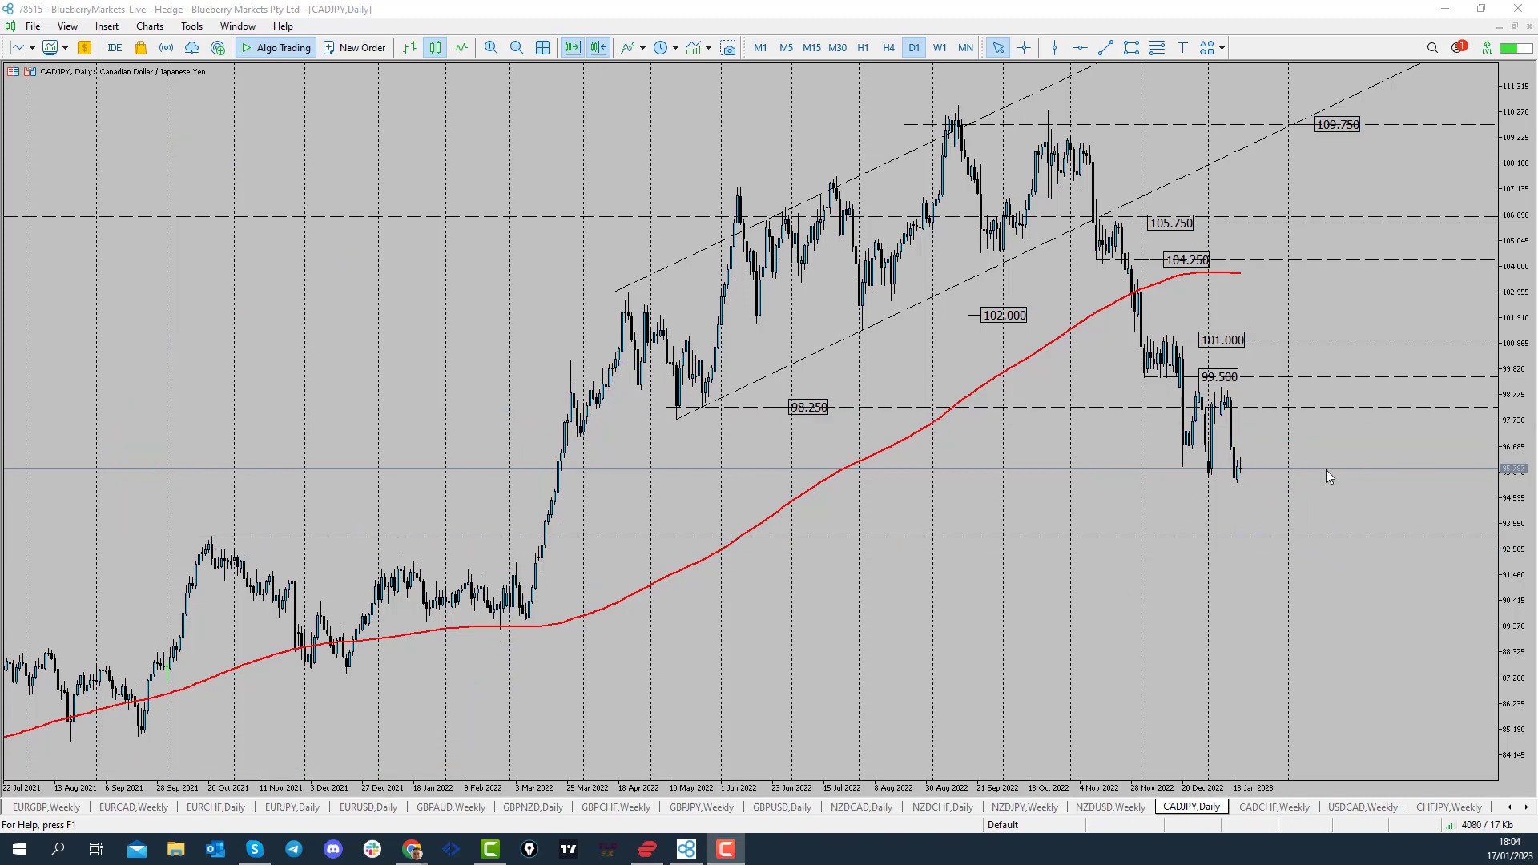
{"action": "left_click", "coordinate": [888, 49]}
{"action": "left_click", "coordinate": [863, 48]}
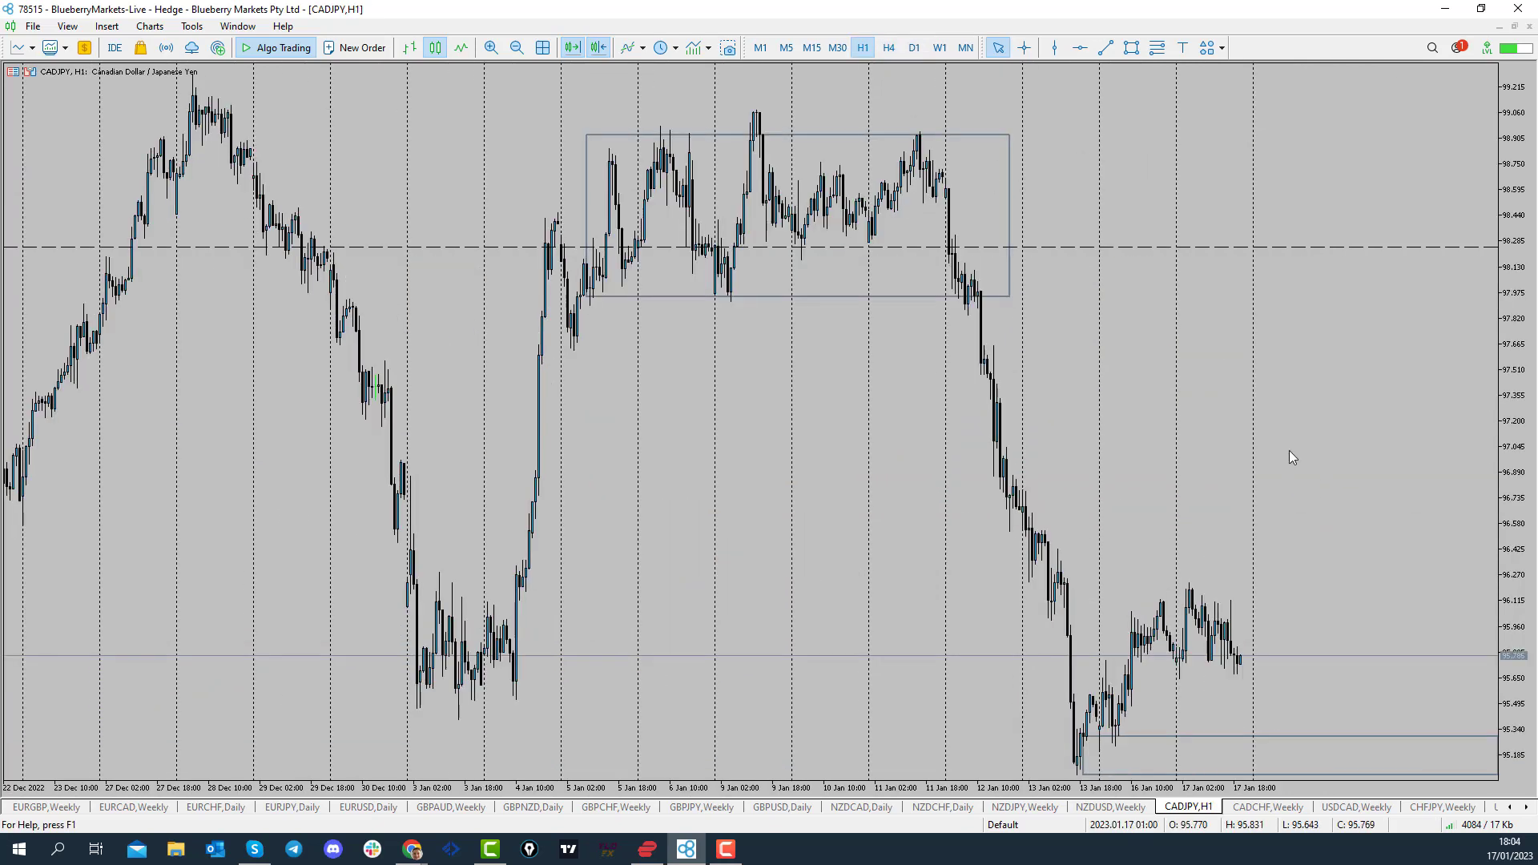
{"action": "left_click_drag", "start_coordinate": [1526, 473], "coordinate": [1527, 517]}
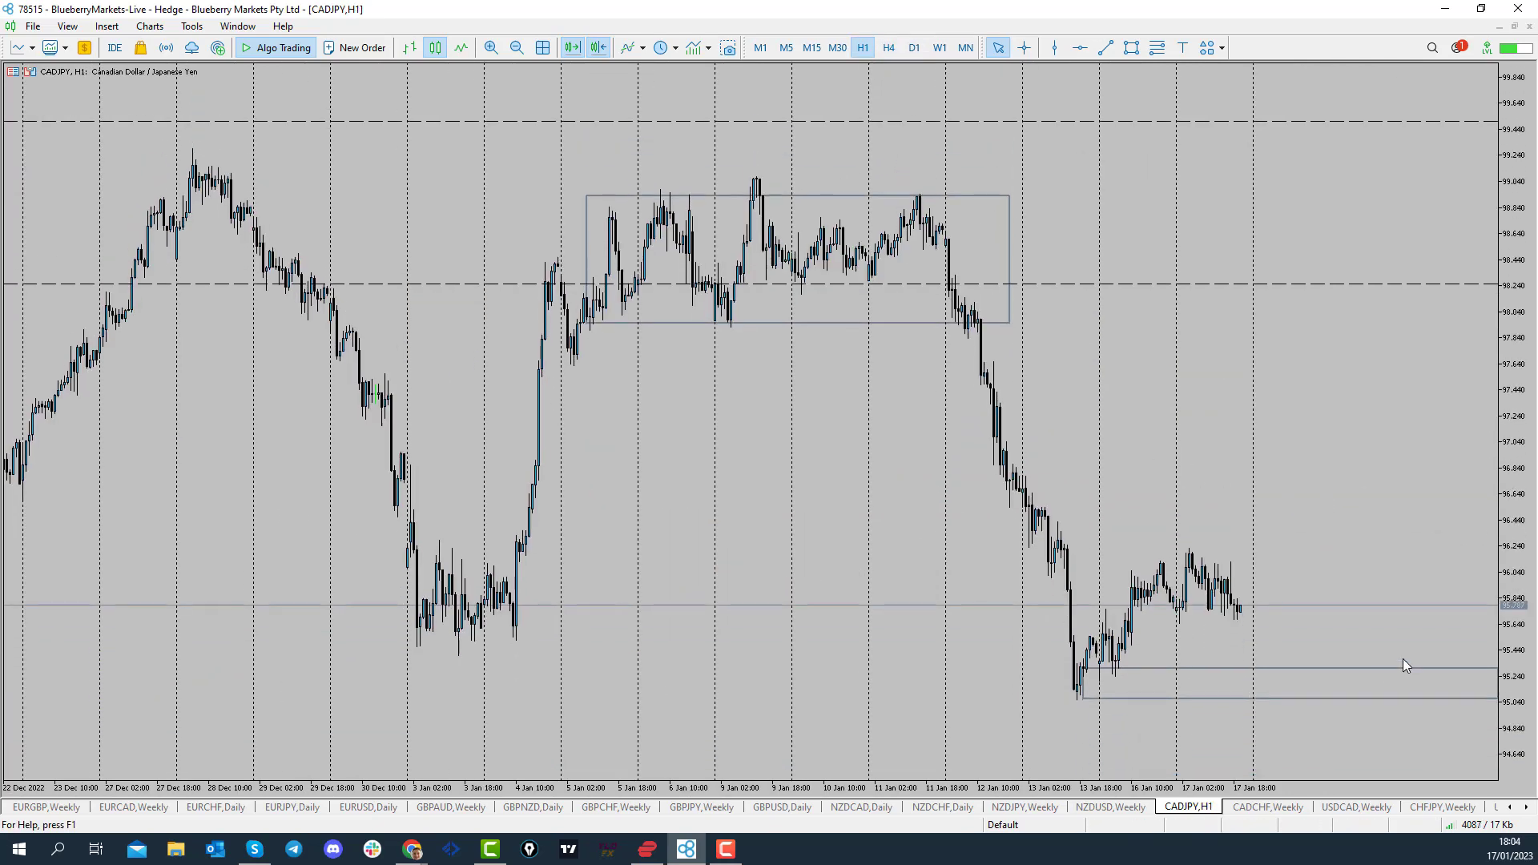
{"action": "key", "text": "F10"}
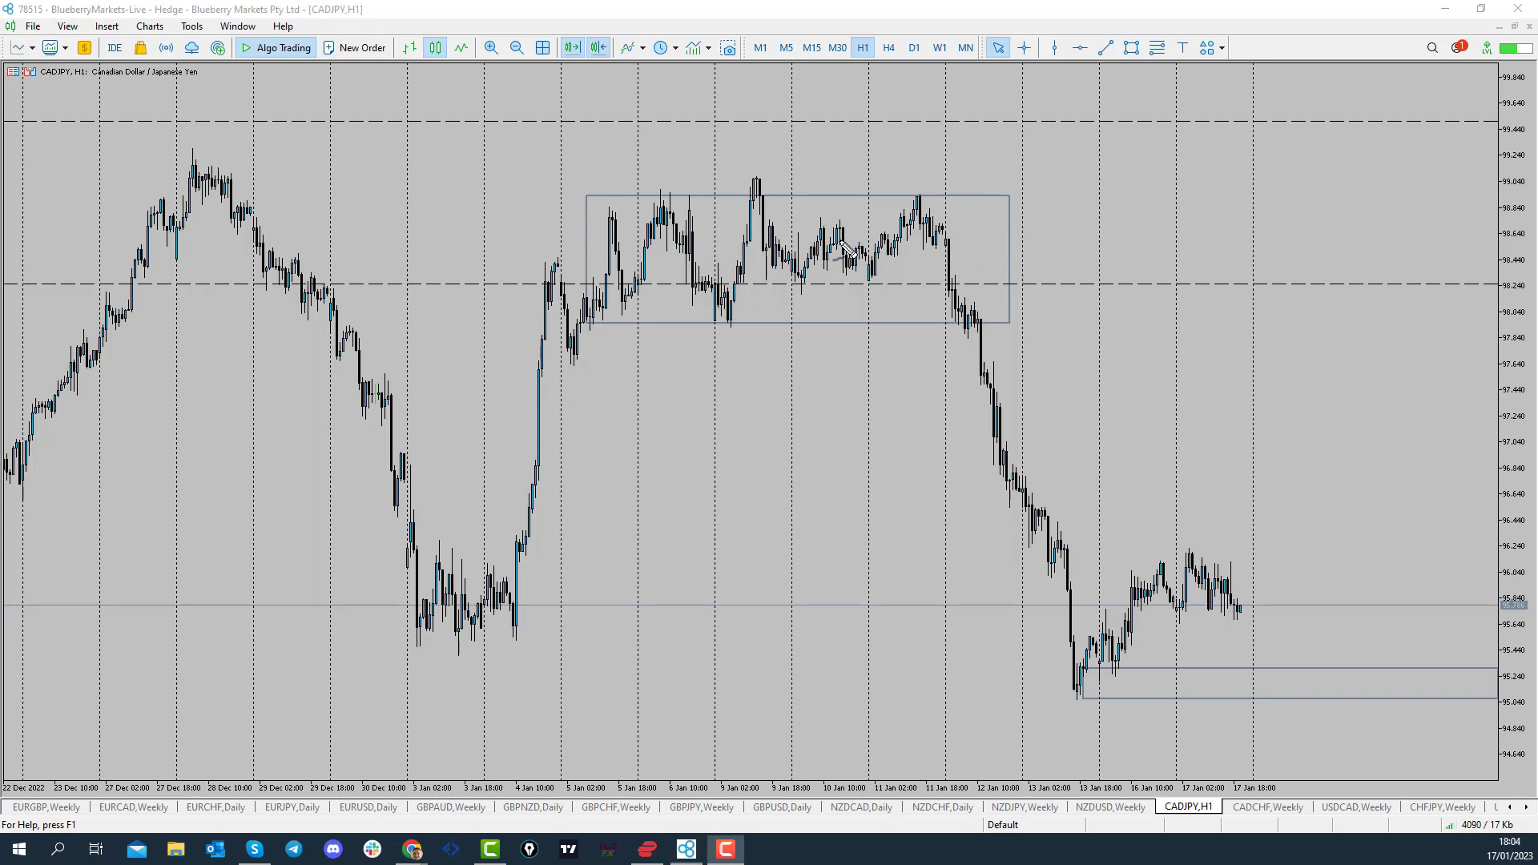
{"action": "left_click_drag", "start_coordinate": [581, 184], "coordinate": [938, 201]}
{"action": "left_click_drag", "start_coordinate": [607, 338], "coordinate": [974, 338]}
{"action": "mouse_move", "coordinate": [866, 388]}
{"action": "left_mouse_down"}
{"action": "mouse_move", "coordinate": [903, 455]}
{"action": "mouse_move", "coordinate": [930, 425]}
{"action": "left_mouse_up"}
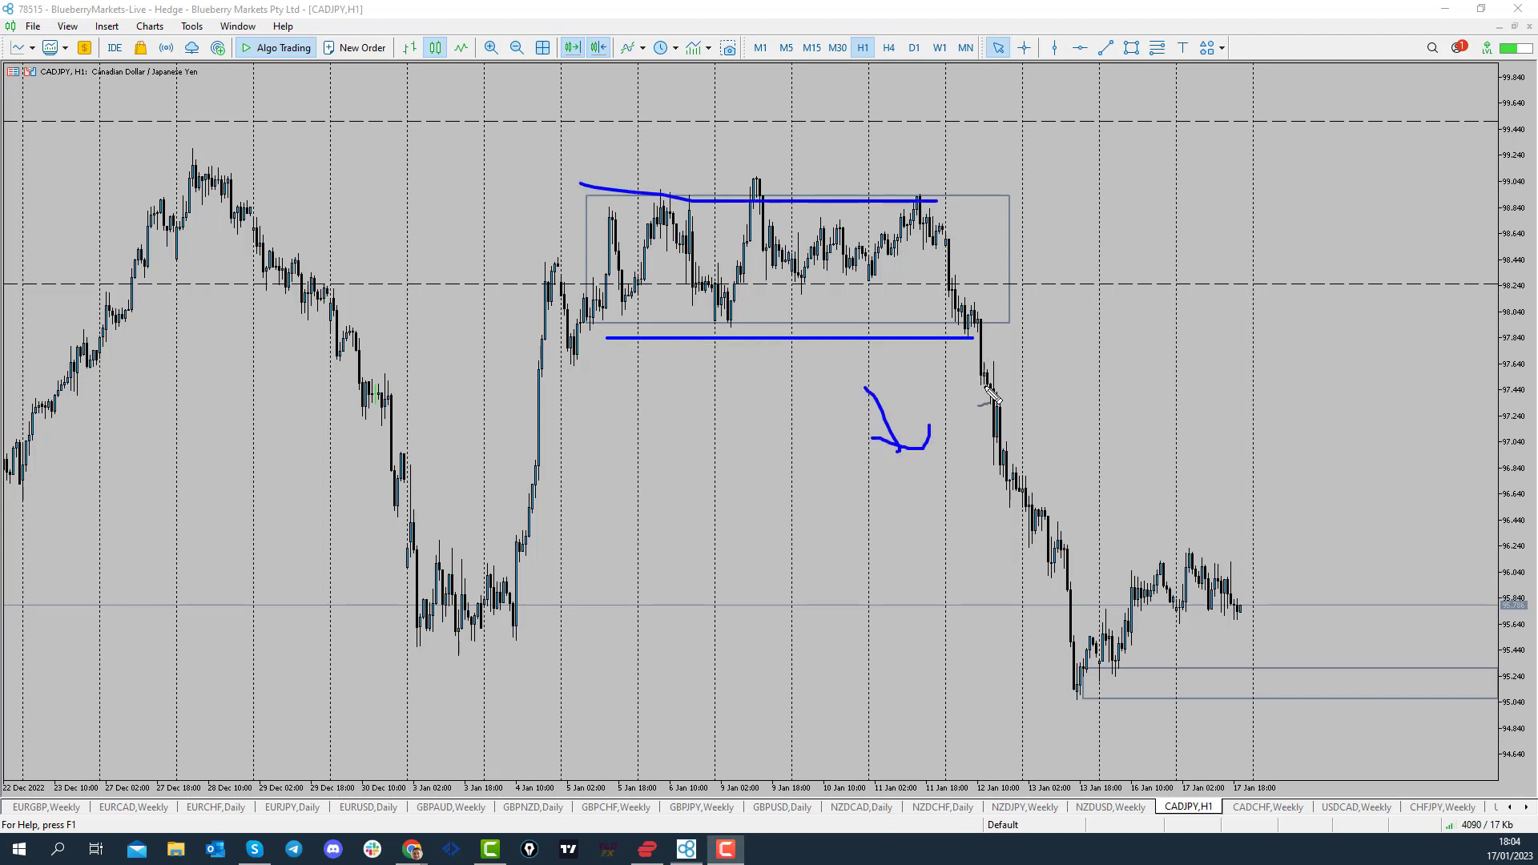
{"action": "mouse_move", "coordinate": [1092, 288]}
{"action": "left_mouse_down"}
{"action": "mouse_move", "coordinate": [1032, 323]}
{"action": "mouse_move", "coordinate": [1066, 329]}
{"action": "left_mouse_up"}
{"action": "left_click_drag", "start_coordinate": [920, 326], "coordinate": [1382, 326]}
{"action": "mouse_move", "coordinate": [1240, 502]}
{"action": "left_mouse_down"}
{"action": "mouse_move", "coordinate": [1342, 368]}
{"action": "mouse_move", "coordinate": [1410, 383]}
{"action": "mouse_move", "coordinate": [1449, 503]}
{"action": "mouse_move", "coordinate": [1430, 487]}
{"action": "left_mouse_up"}
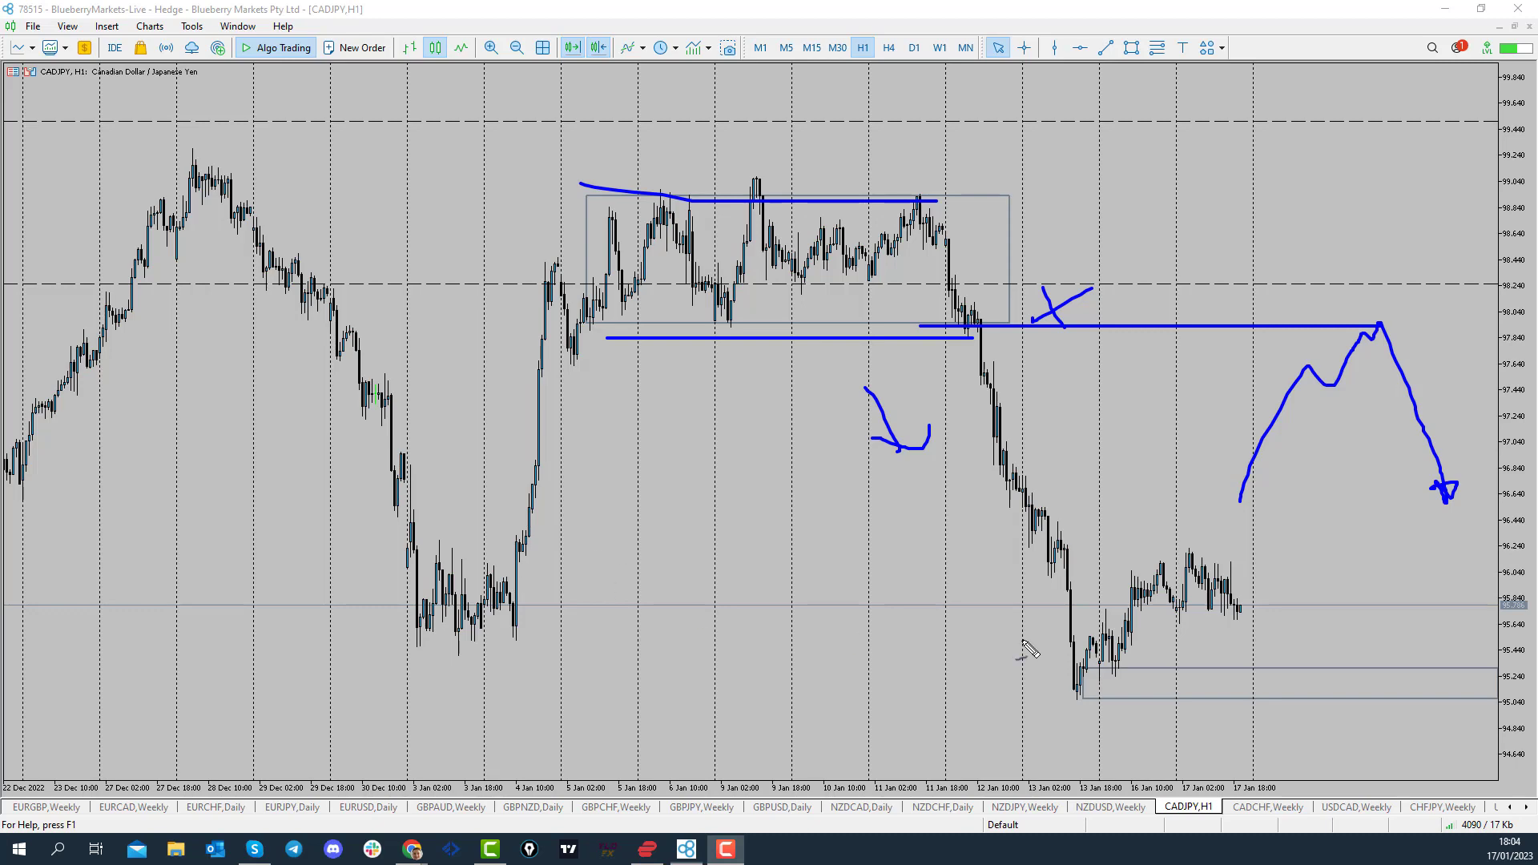
{"action": "key", "text": "Escape"}
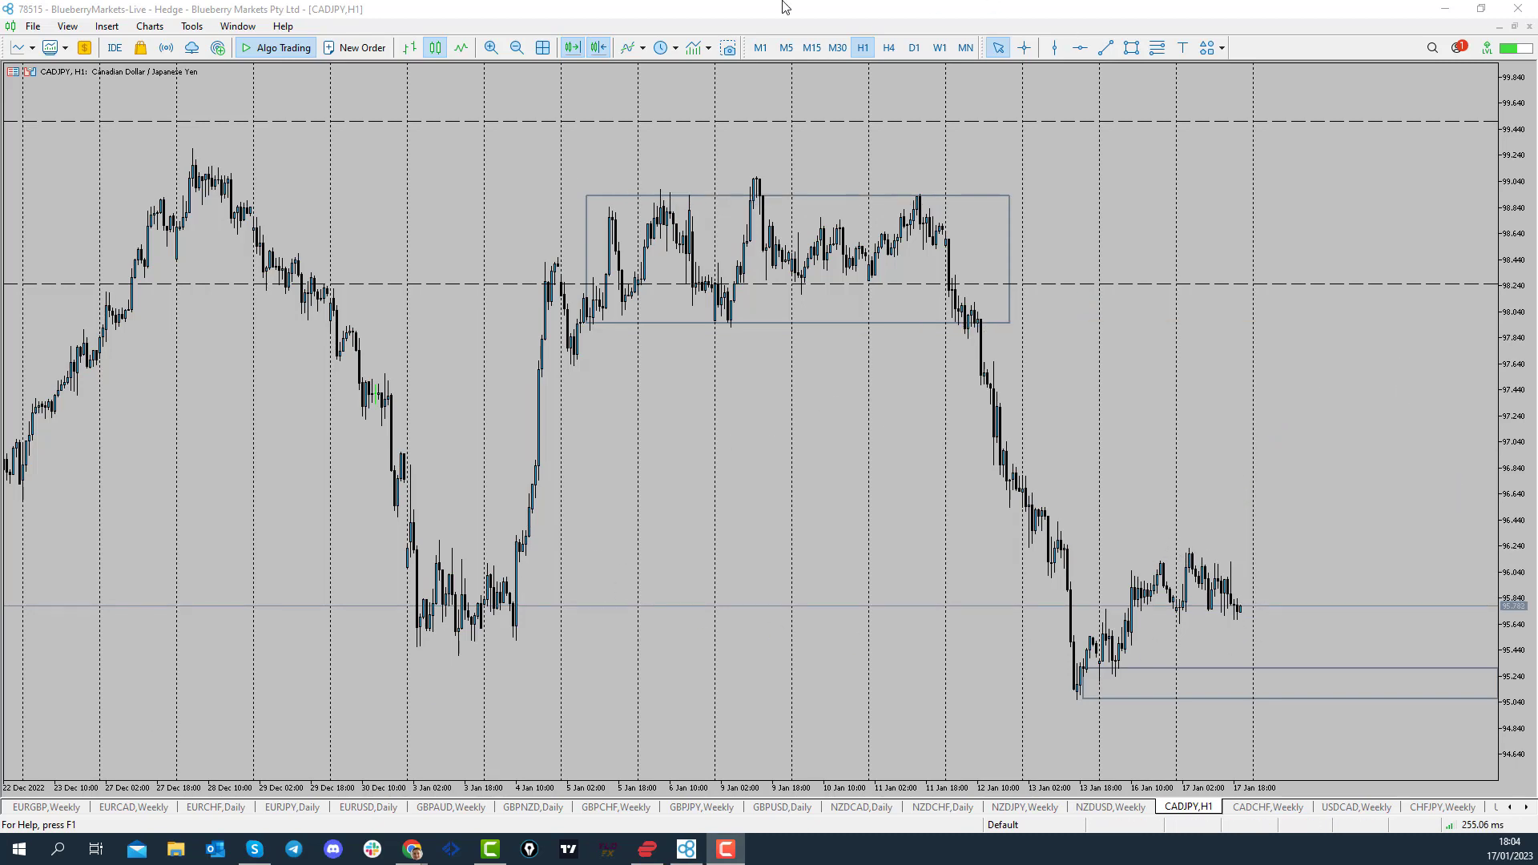
Step: Switch CADJPY to H4, compress the price scale, and outline the December consolidation range
{"action": "left_click", "coordinate": [885, 52]}
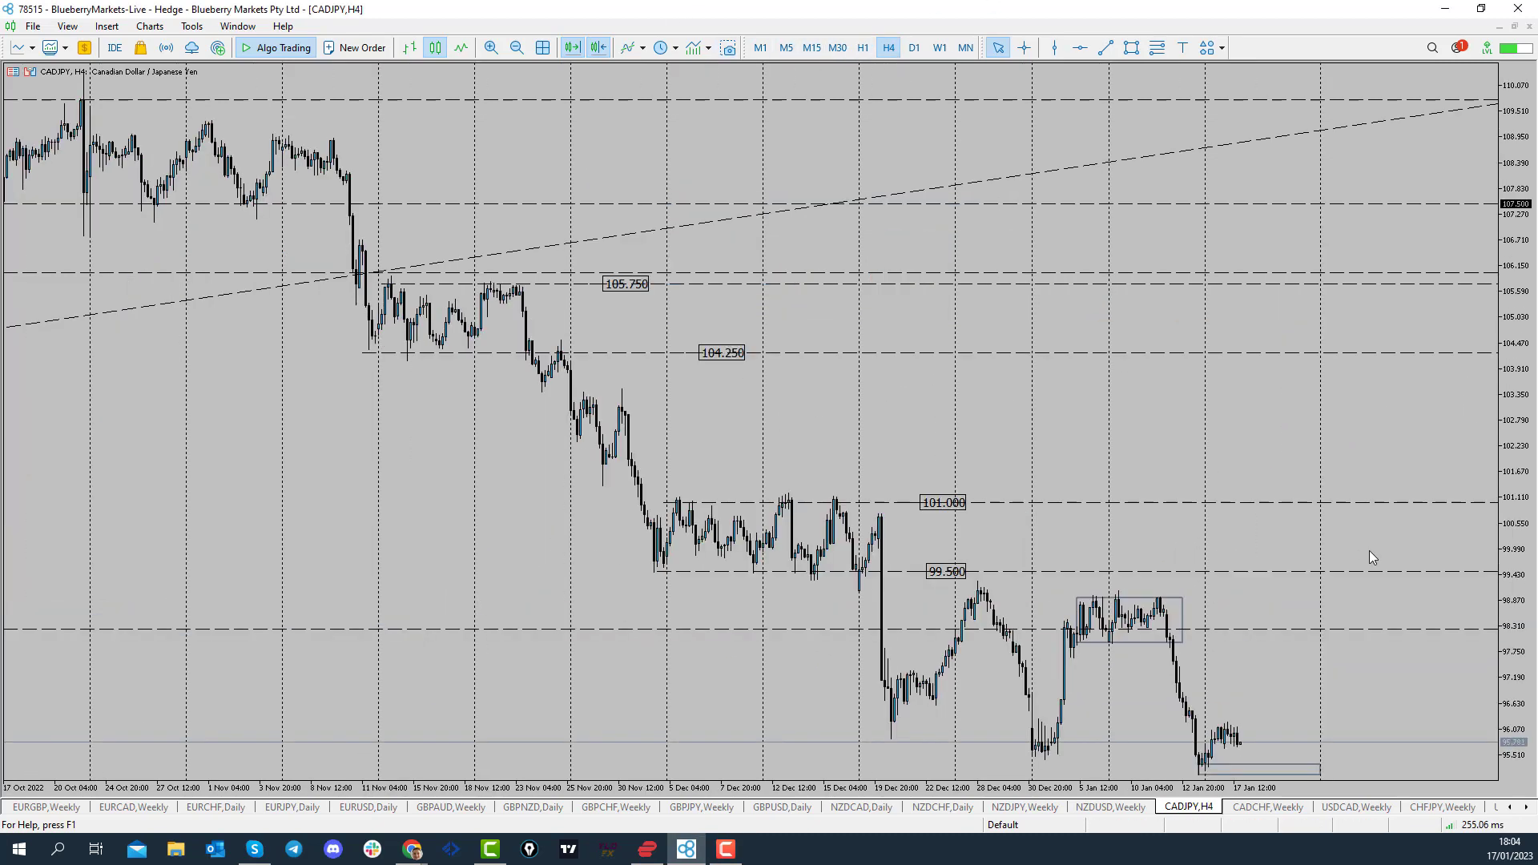
{"action": "left_click_drag", "start_coordinate": [1516, 607], "coordinate": [1519, 625]}
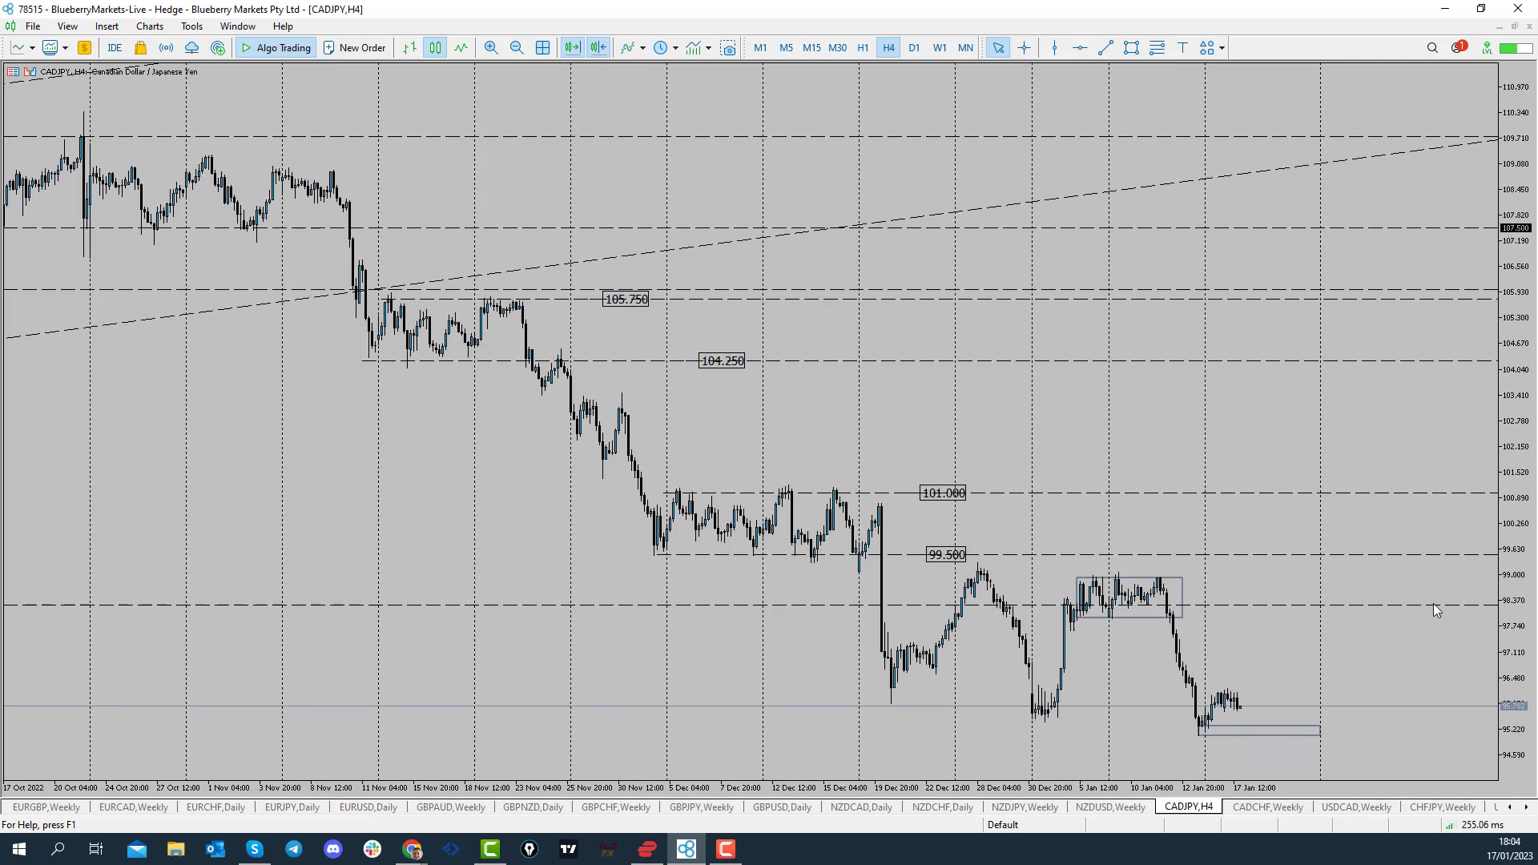
{"action": "key", "text": "F10"}
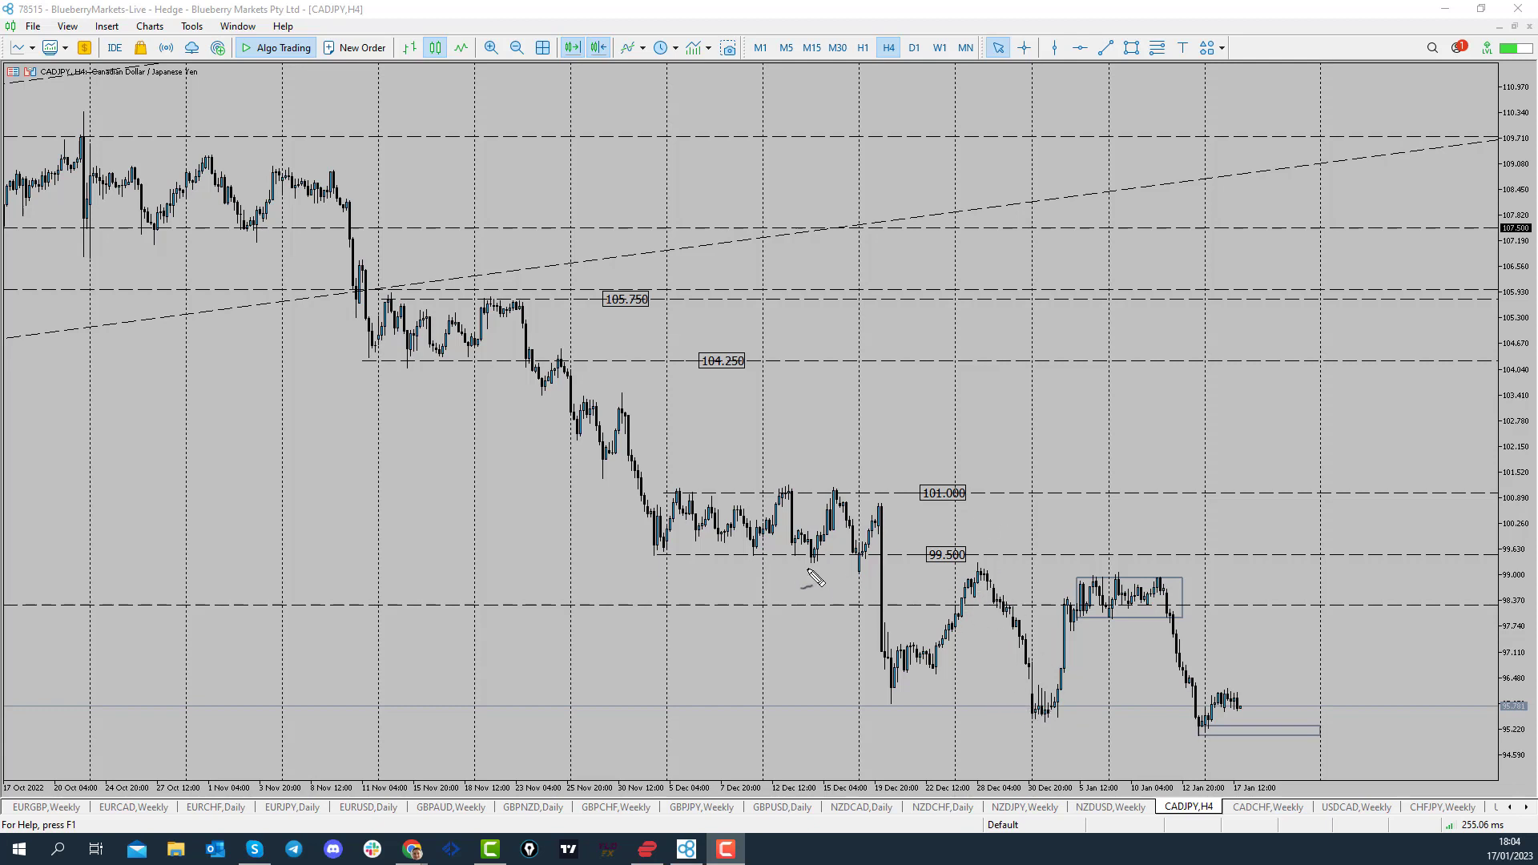
{"action": "mouse_move", "coordinate": [659, 495]}
{"action": "left_mouse_down"}
{"action": "mouse_move", "coordinate": [661, 553]}
{"action": "mouse_move", "coordinate": [706, 495]}
{"action": "mouse_move", "coordinate": [908, 494]}
{"action": "left_mouse_up"}
{"action": "left_click_drag", "start_coordinate": [665, 565], "coordinate": [882, 565]}
{"action": "left_click_drag", "start_coordinate": [883, 481], "coordinate": [883, 565]}
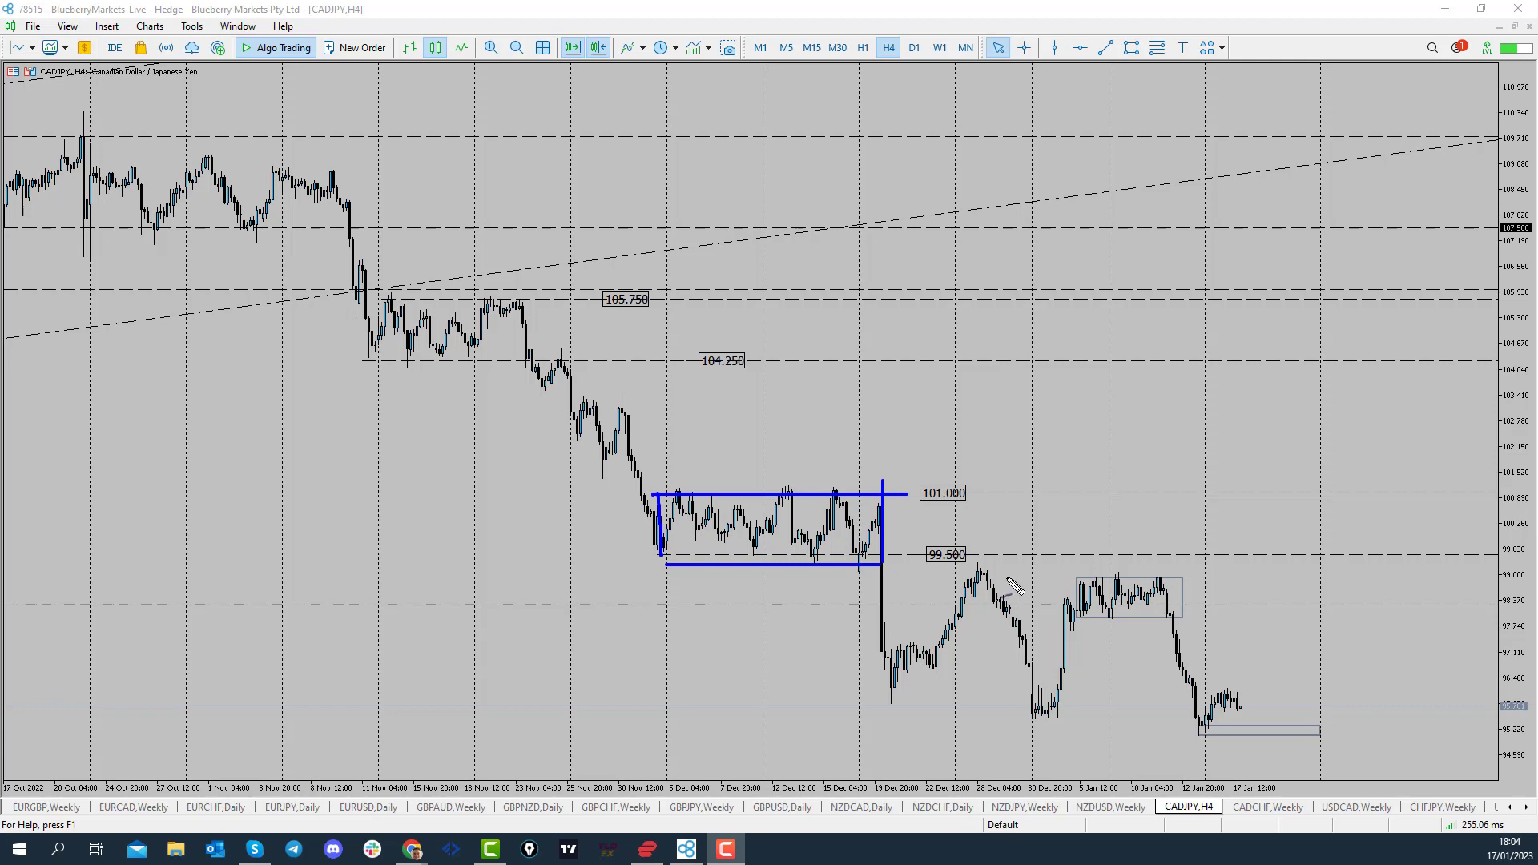
Step: Extend the range lines, mark the retest and December swing, circle the 17 Jan candles, then clear
{"action": "left_click_drag", "start_coordinate": [835, 566], "coordinate": [1122, 566]}
{"action": "left_click_drag", "start_coordinate": [868, 492], "coordinate": [1154, 491]}
{"action": "mouse_move", "coordinate": [979, 515]}
{"action": "left_mouse_down"}
{"action": "mouse_move", "coordinate": [979, 553]}
{"action": "mouse_move", "coordinate": [999, 542]}
{"action": "mouse_move", "coordinate": [970, 550]}
{"action": "left_mouse_up"}
{"action": "mouse_move", "coordinate": [934, 677]}
{"action": "left_mouse_down"}
{"action": "mouse_move", "coordinate": [995, 600]}
{"action": "mouse_move", "coordinate": [1046, 719]}
{"action": "mouse_move", "coordinate": [1011, 718]}
{"action": "mouse_move", "coordinate": [1092, 673]}
{"action": "mouse_move", "coordinate": [1106, 605]}
{"action": "mouse_move", "coordinate": [1124, 627]}
{"action": "left_mouse_up"}
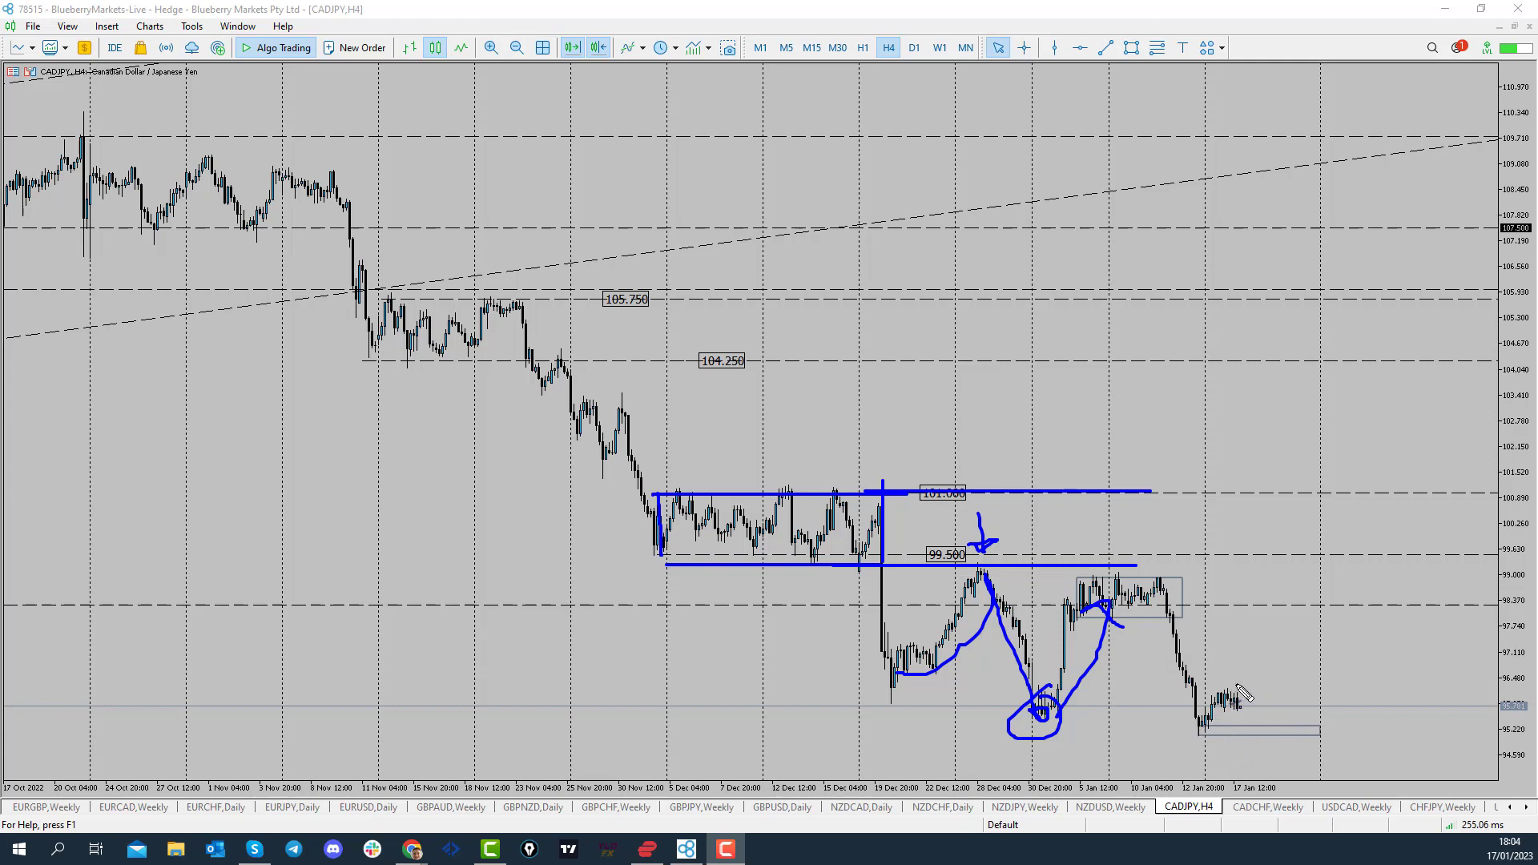
{"action": "mouse_move", "coordinate": [1240, 682]}
{"action": "left_mouse_down"}
{"action": "mouse_move", "coordinate": [1176, 720]}
{"action": "mouse_move", "coordinate": [1238, 682]}
{"action": "left_mouse_up"}
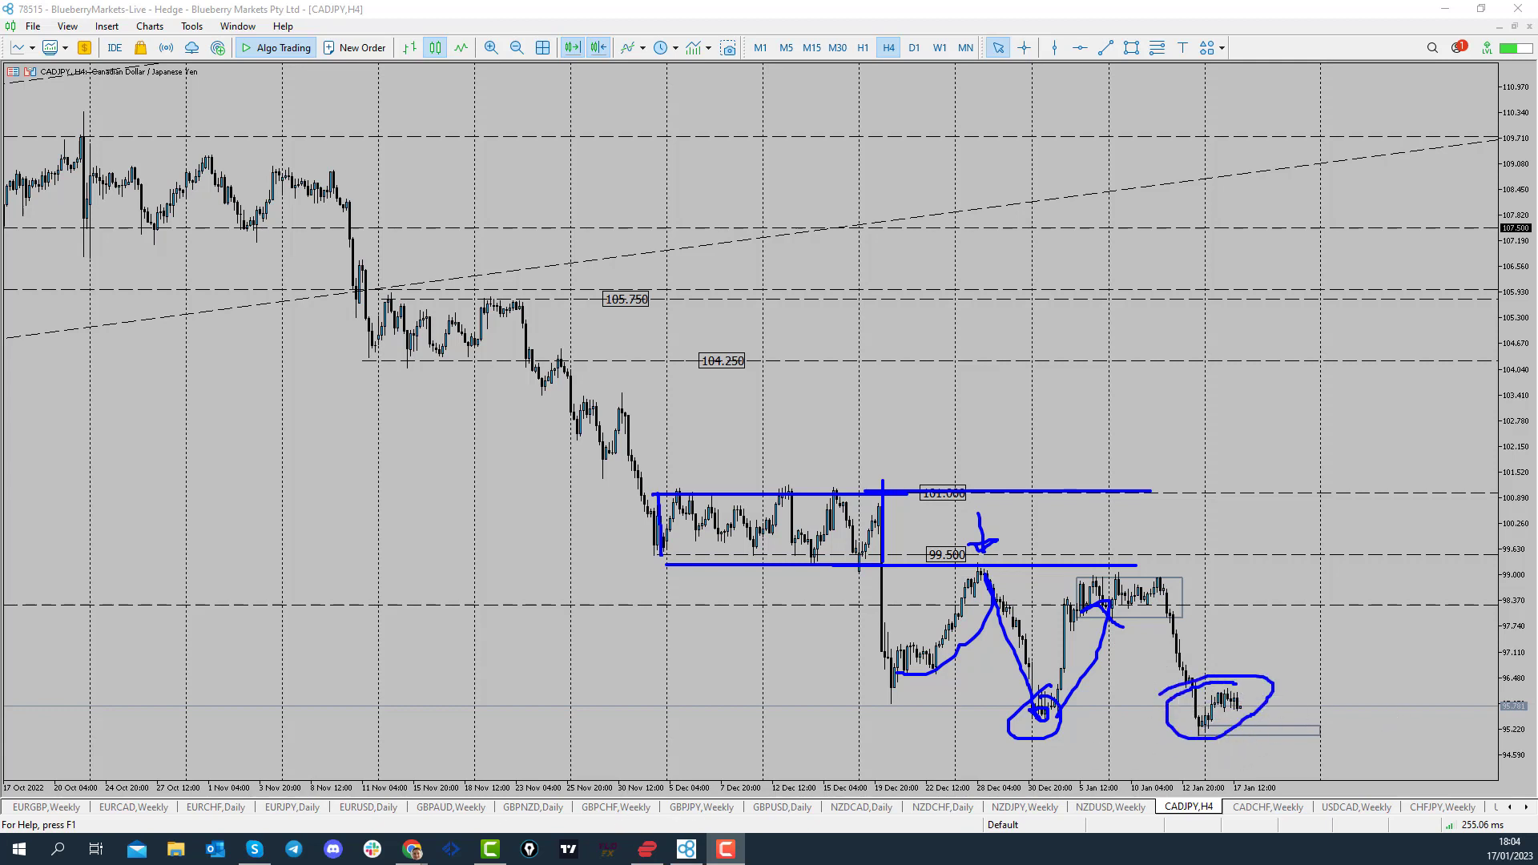
{"action": "key", "text": "Escape"}
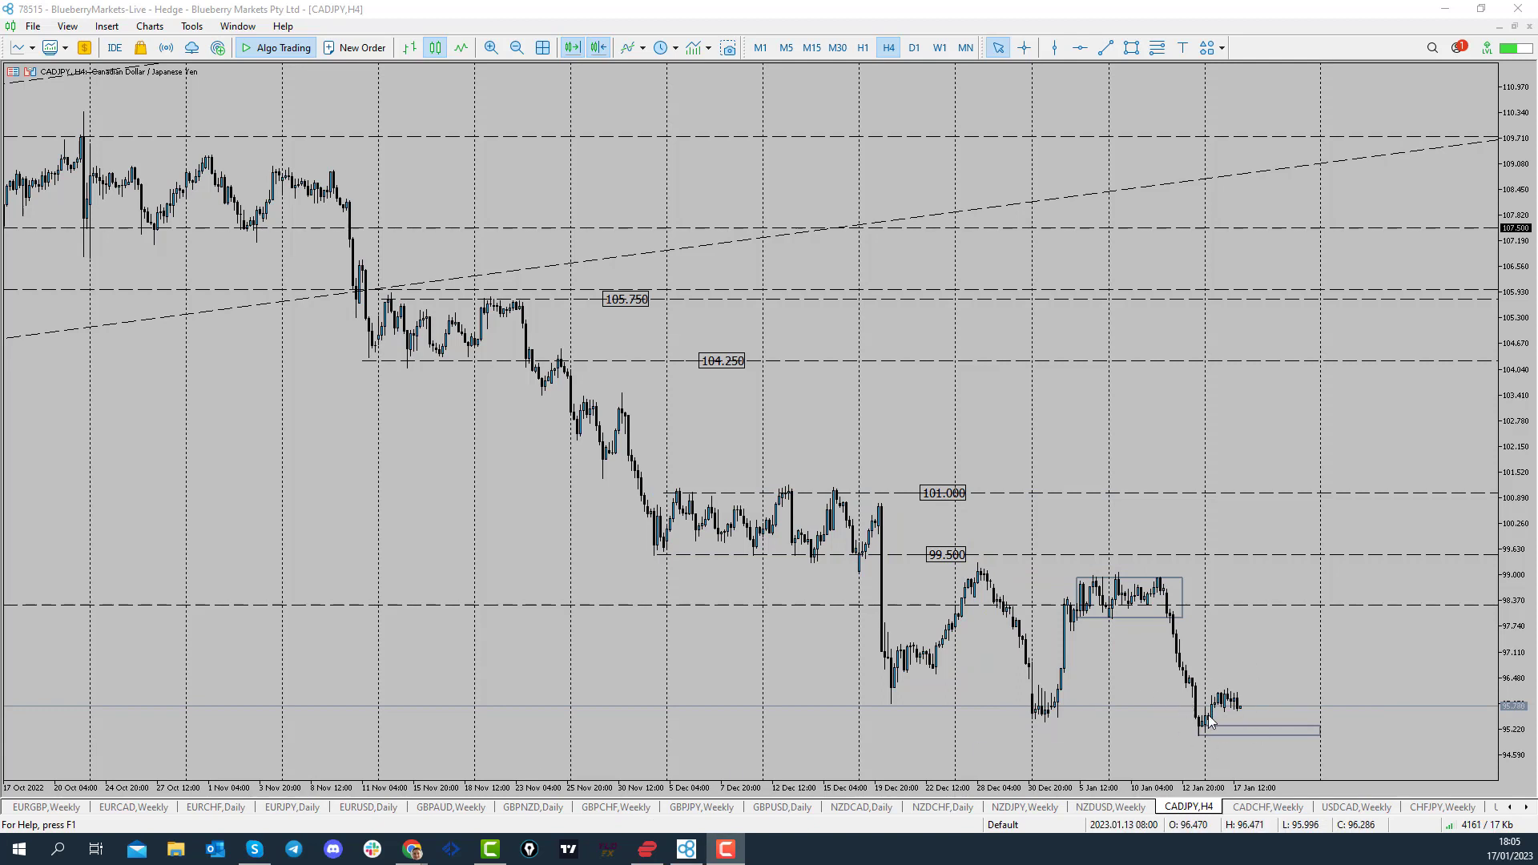
Step: Read prices with the crosshair, stretch the price scale, and sketch then clear a downward move
{"action": "middle_click", "coordinate": [998, 702]}
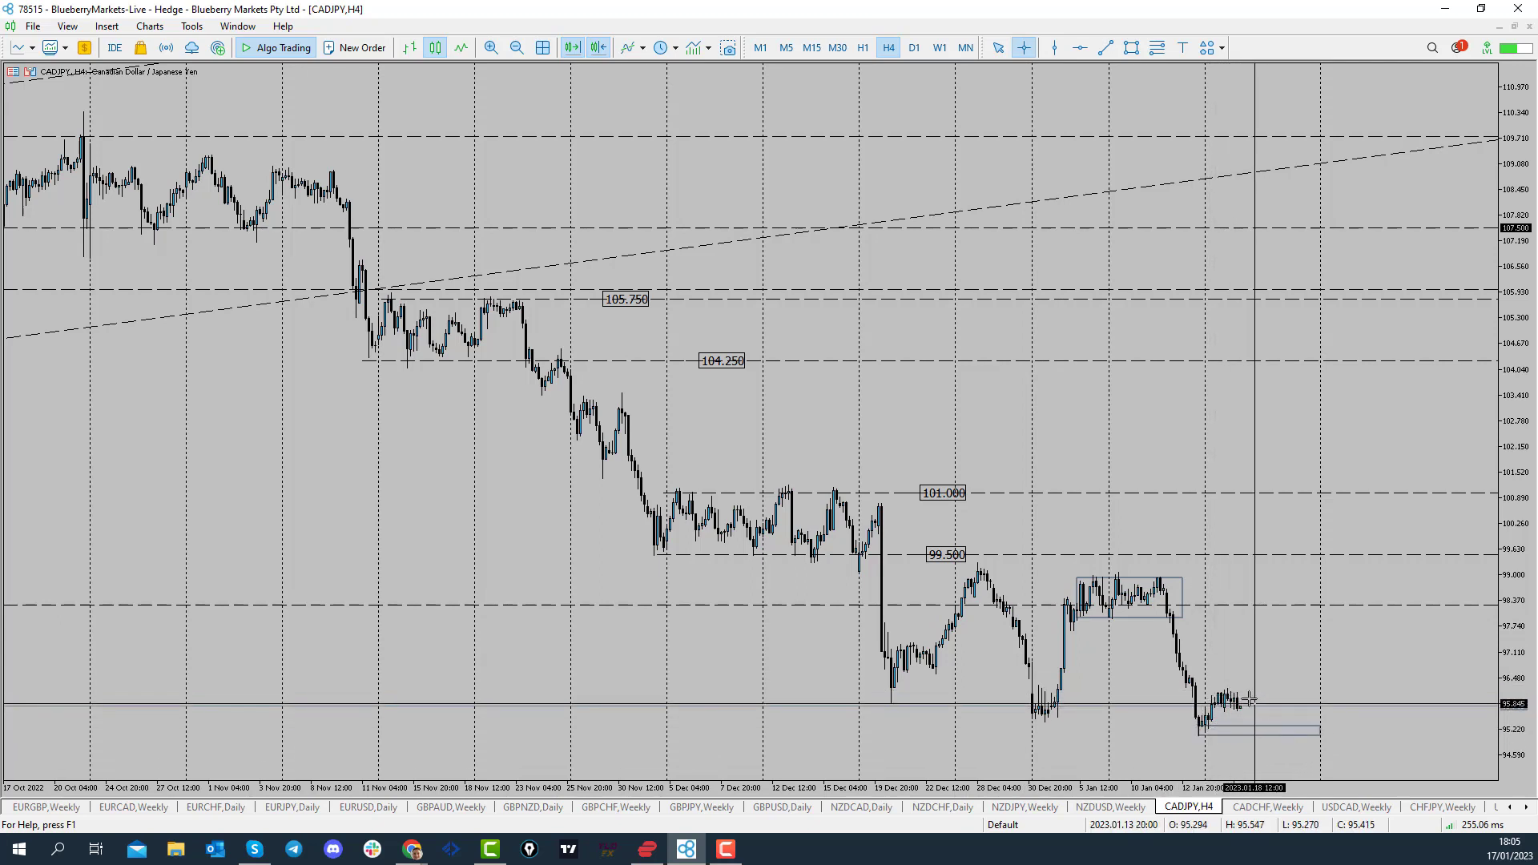
{"action": "key", "text": "Escape"}
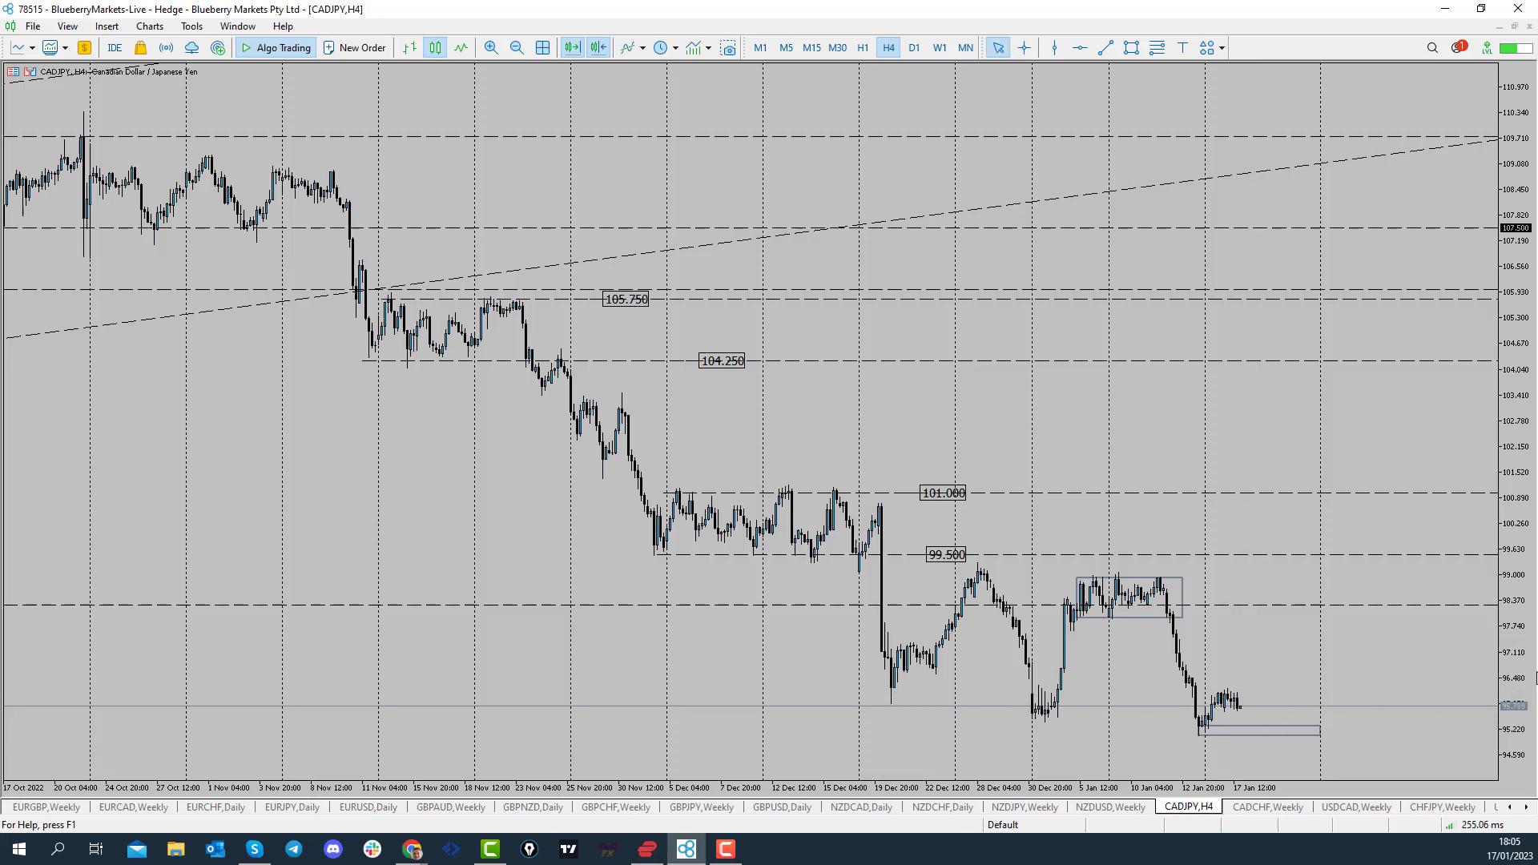
{"action": "left_click_drag", "start_coordinate": [1511, 651], "coordinate": [1512, 665]}
{"action": "middle_click", "coordinate": [1228, 700]}
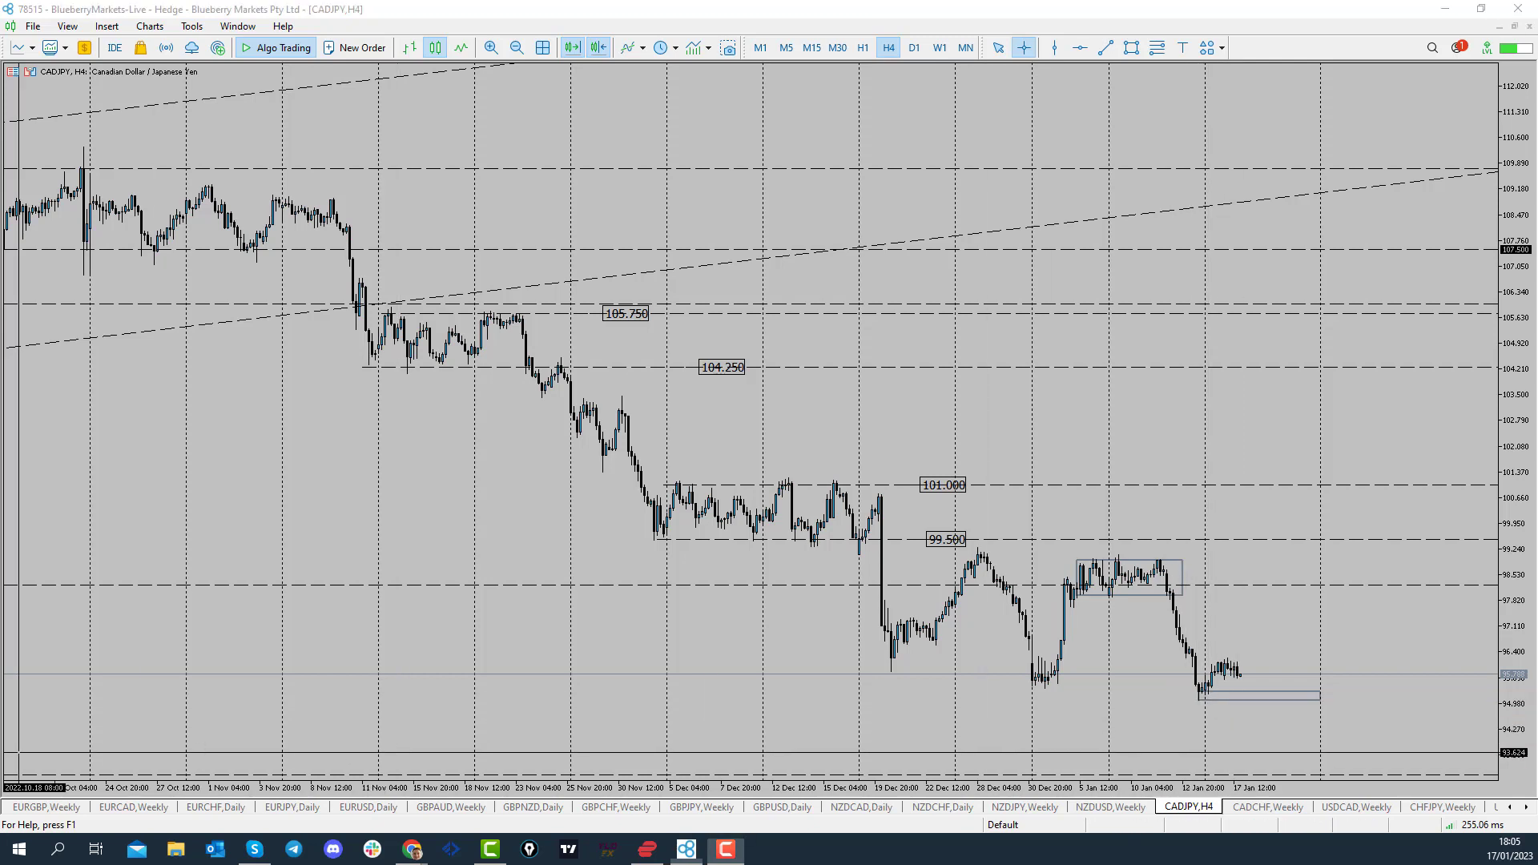
{"action": "left_click_drag", "start_coordinate": [1265, 670], "coordinate": [1308, 755]}
{"action": "key", "text": "Escape"}
Step: Switch to H1 and draw a rectangle tightly around the latest consolidation candles near 17 Jan
{"action": "left_click", "coordinate": [863, 49]}
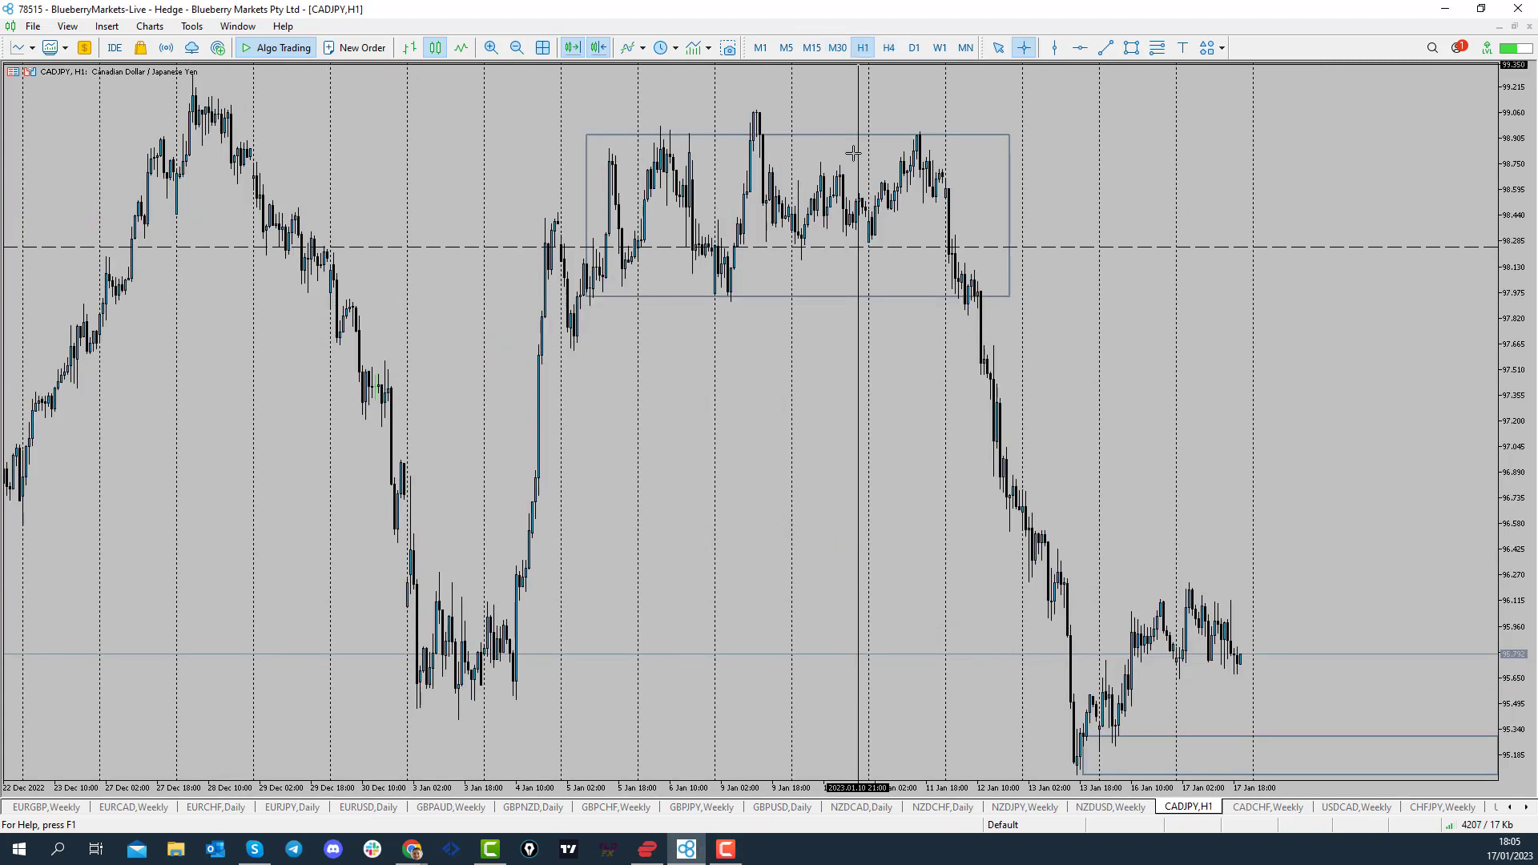
{"action": "key", "text": "Escape"}
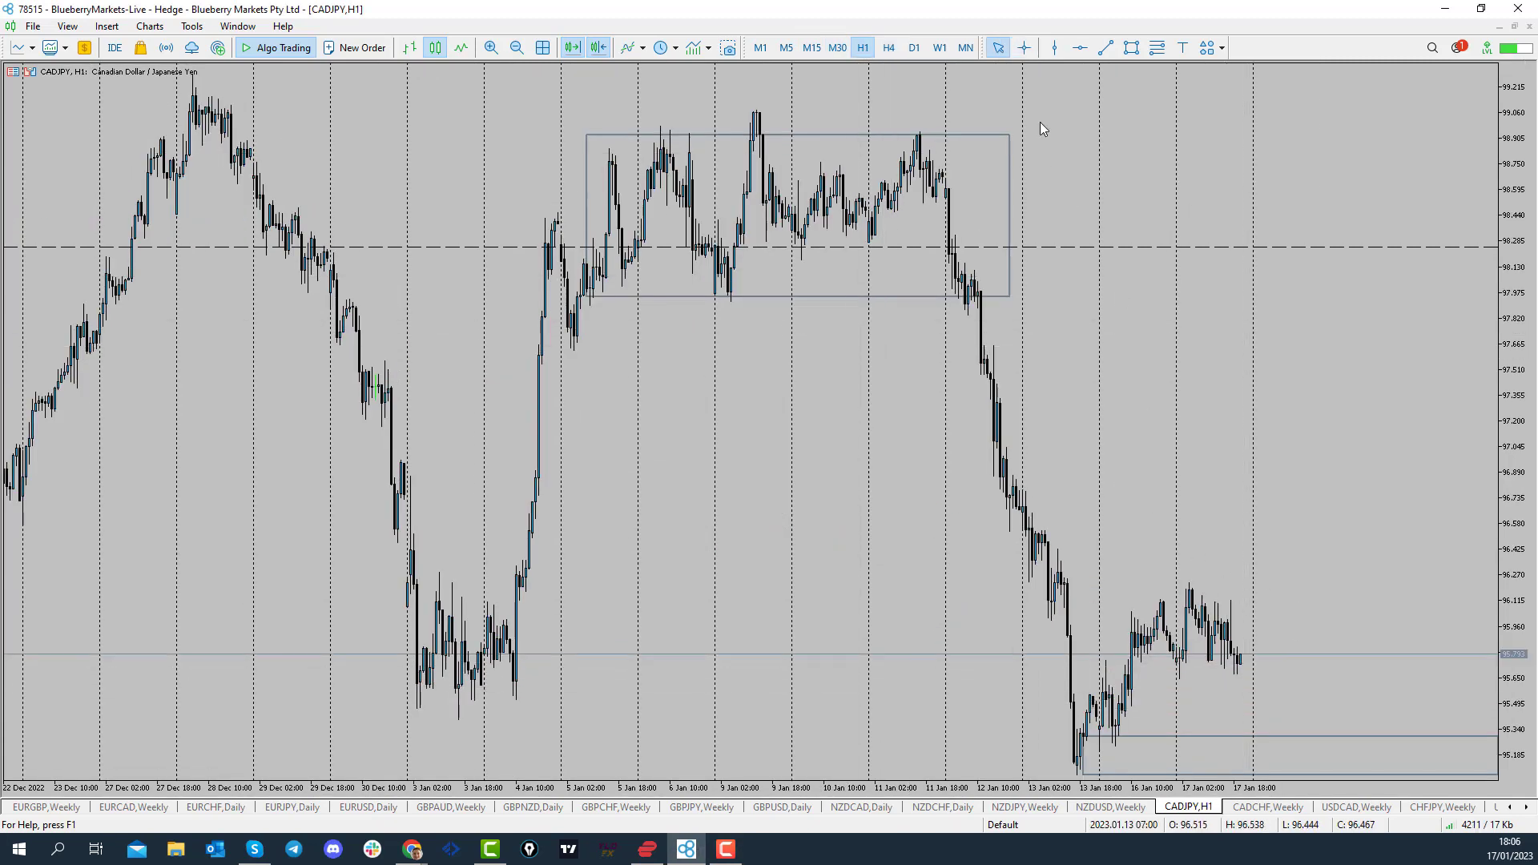
{"action": "left_click", "coordinate": [1131, 48]}
{"action": "left_click_drag", "start_coordinate": [1151, 651], "coordinate": [1305, 593]}
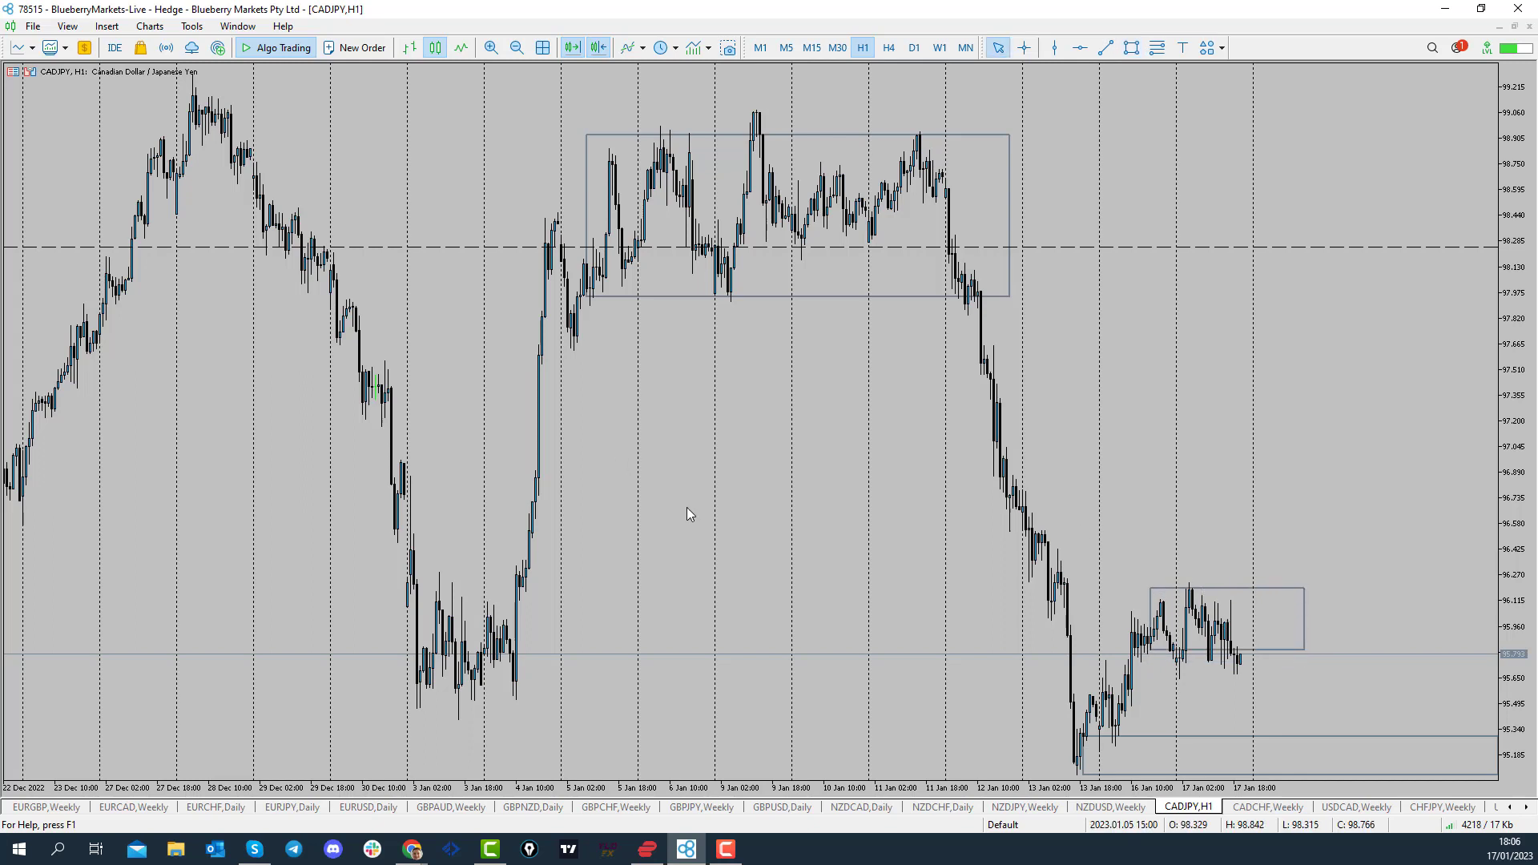
{"action": "left_click_drag", "start_coordinate": [1151, 651], "coordinate": [1131, 689]}
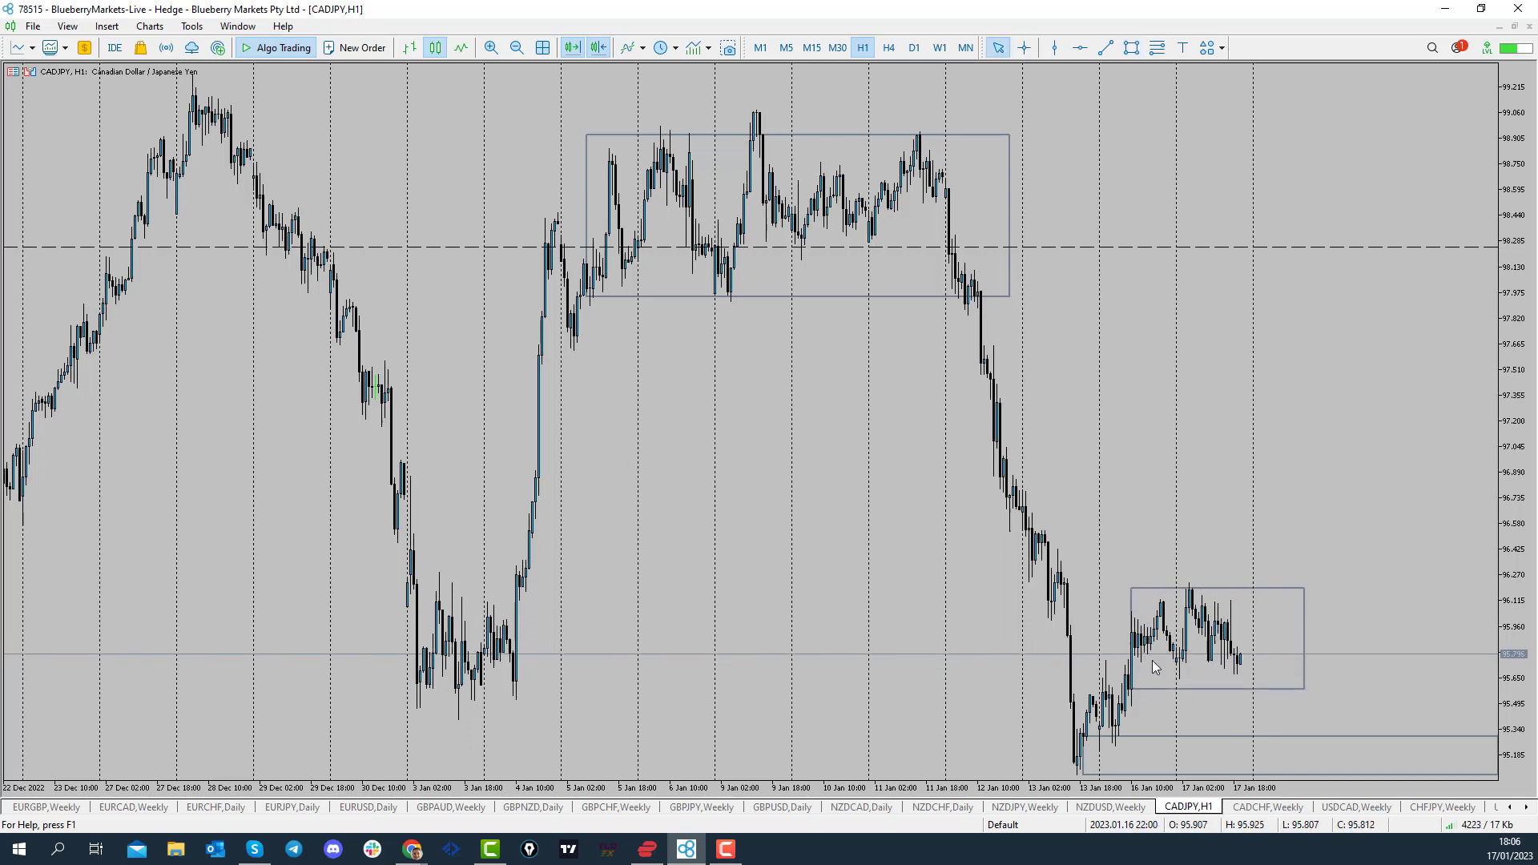
{"action": "left_click_drag", "start_coordinate": [1131, 689], "coordinate": [1172, 678]}
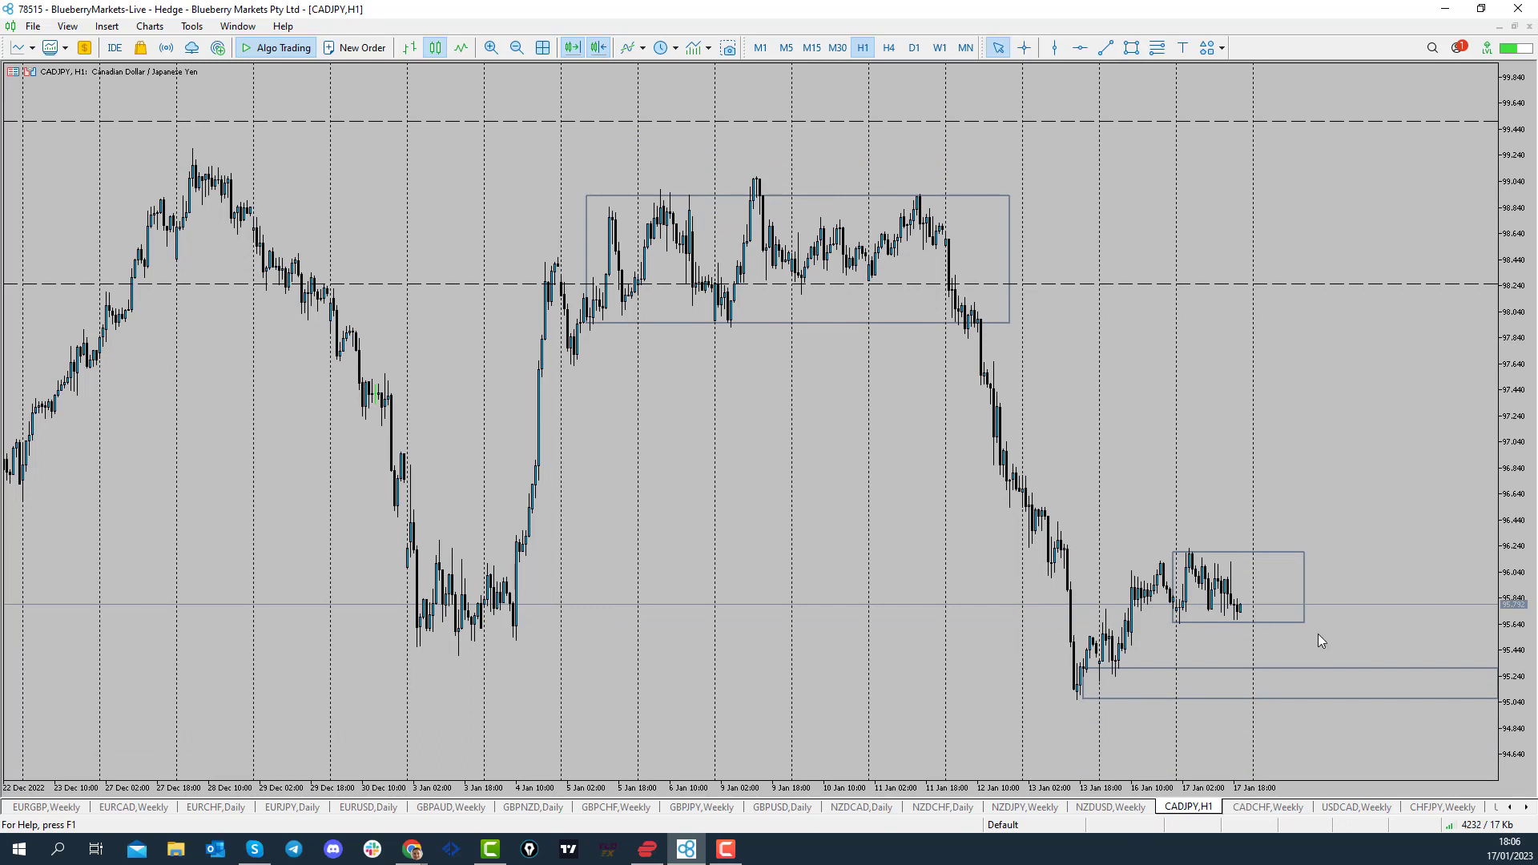
Step: Compress the price scale to span about 92.2 to 102.2, toggling the crosshair
{"action": "middle_click", "coordinate": [1227, 685]}
{"action": "left_click_drag", "start_coordinate": [1510, 613], "coordinate": [1508, 694]}
{"action": "middle_click", "coordinate": [1434, 669]}
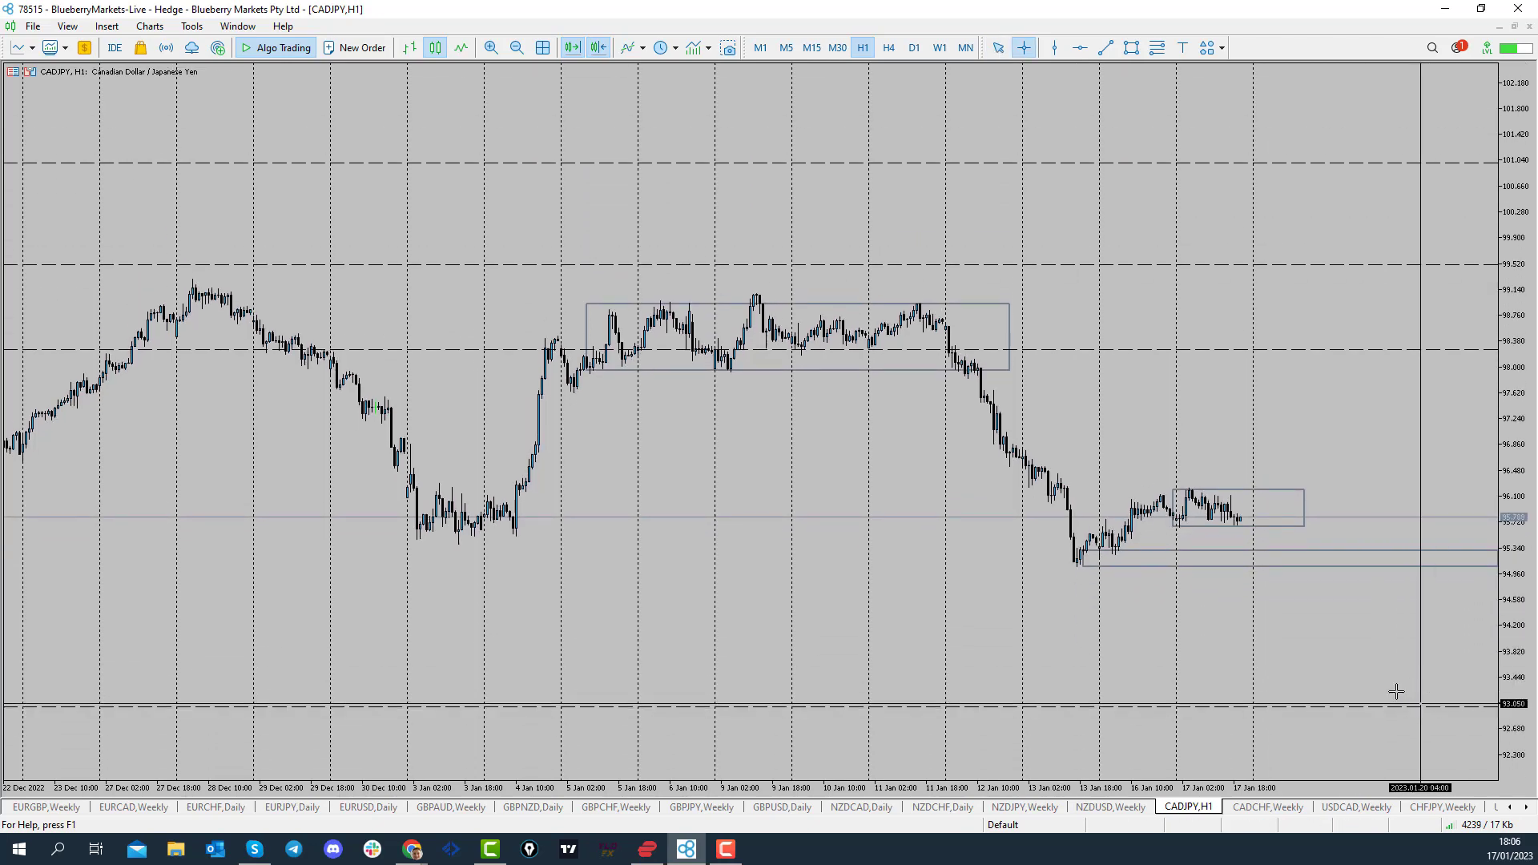
{"action": "middle_click", "coordinate": [1368, 657]}
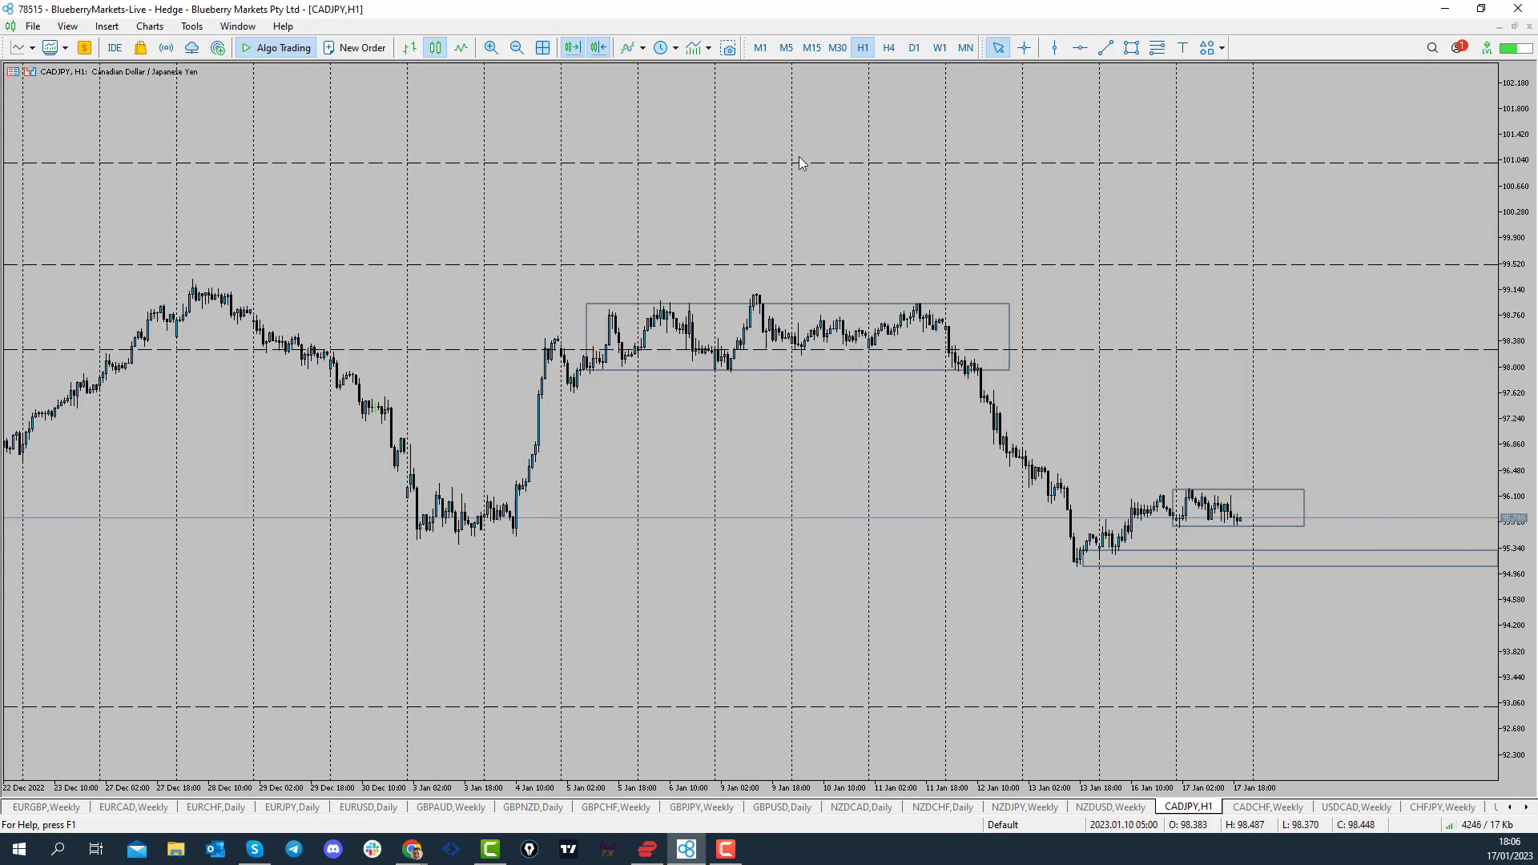
Step: Move CADJPY from daily to monthly and zoom in twice to show 2015 to January 2023
{"action": "left_click", "coordinate": [915, 50]}
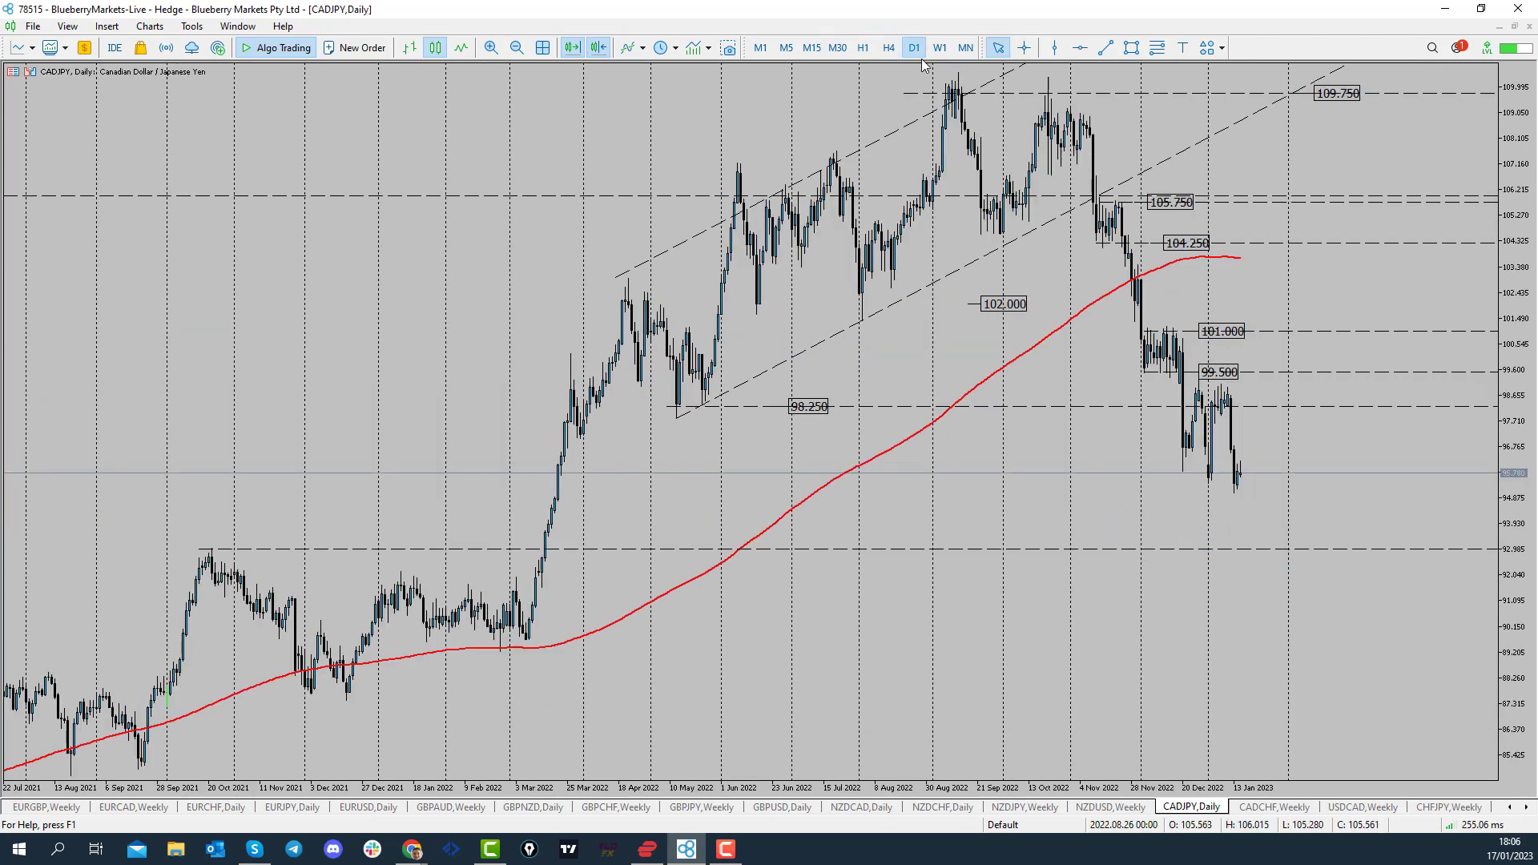
{"action": "left_click", "coordinate": [967, 48]}
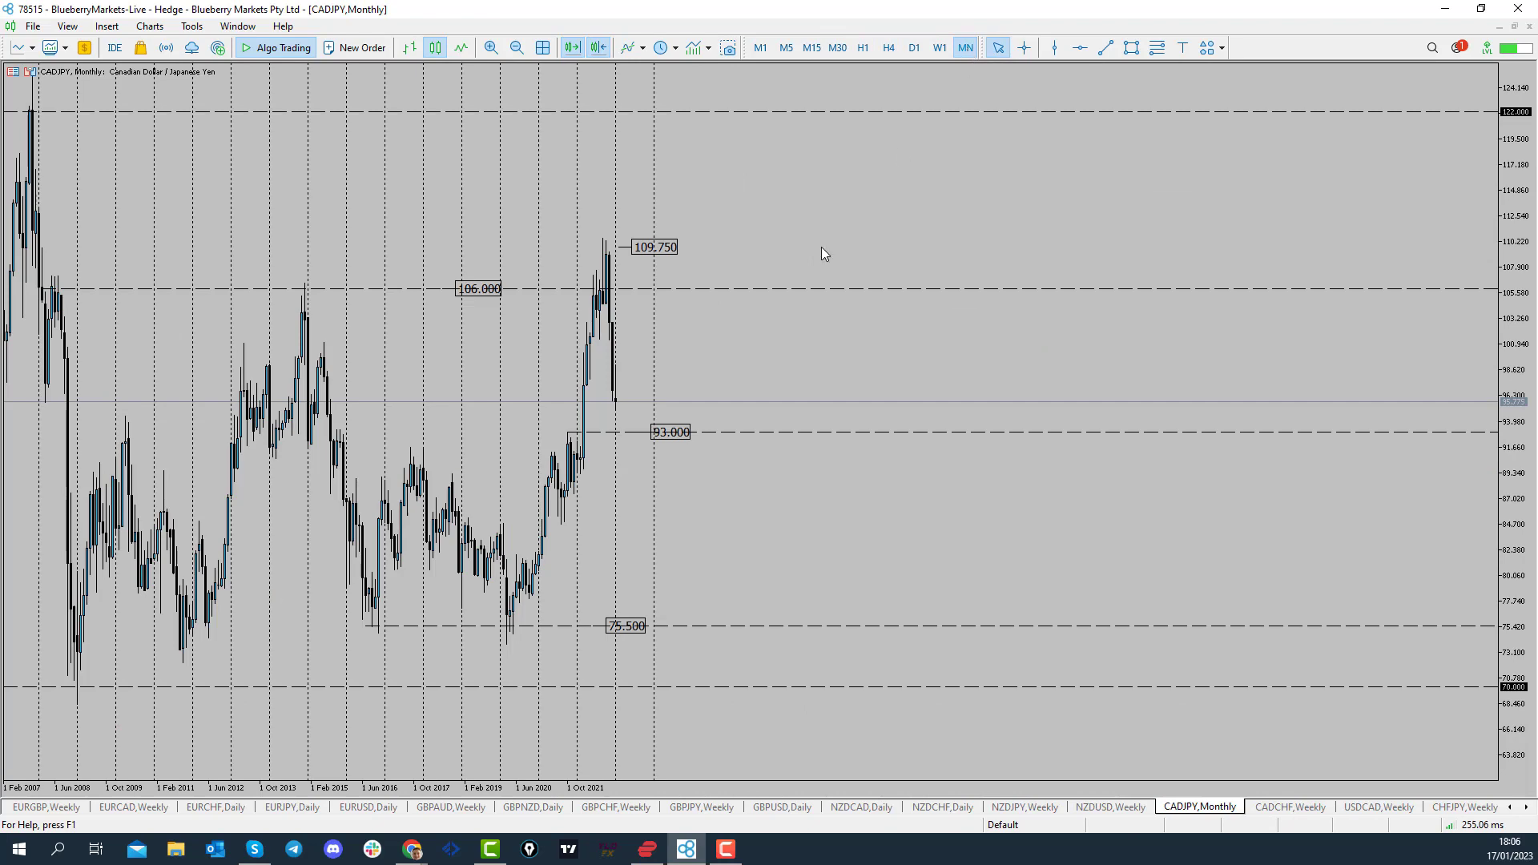
{"action": "left_click", "coordinate": [494, 50]}
{"action": "left_click", "coordinate": [494, 49]}
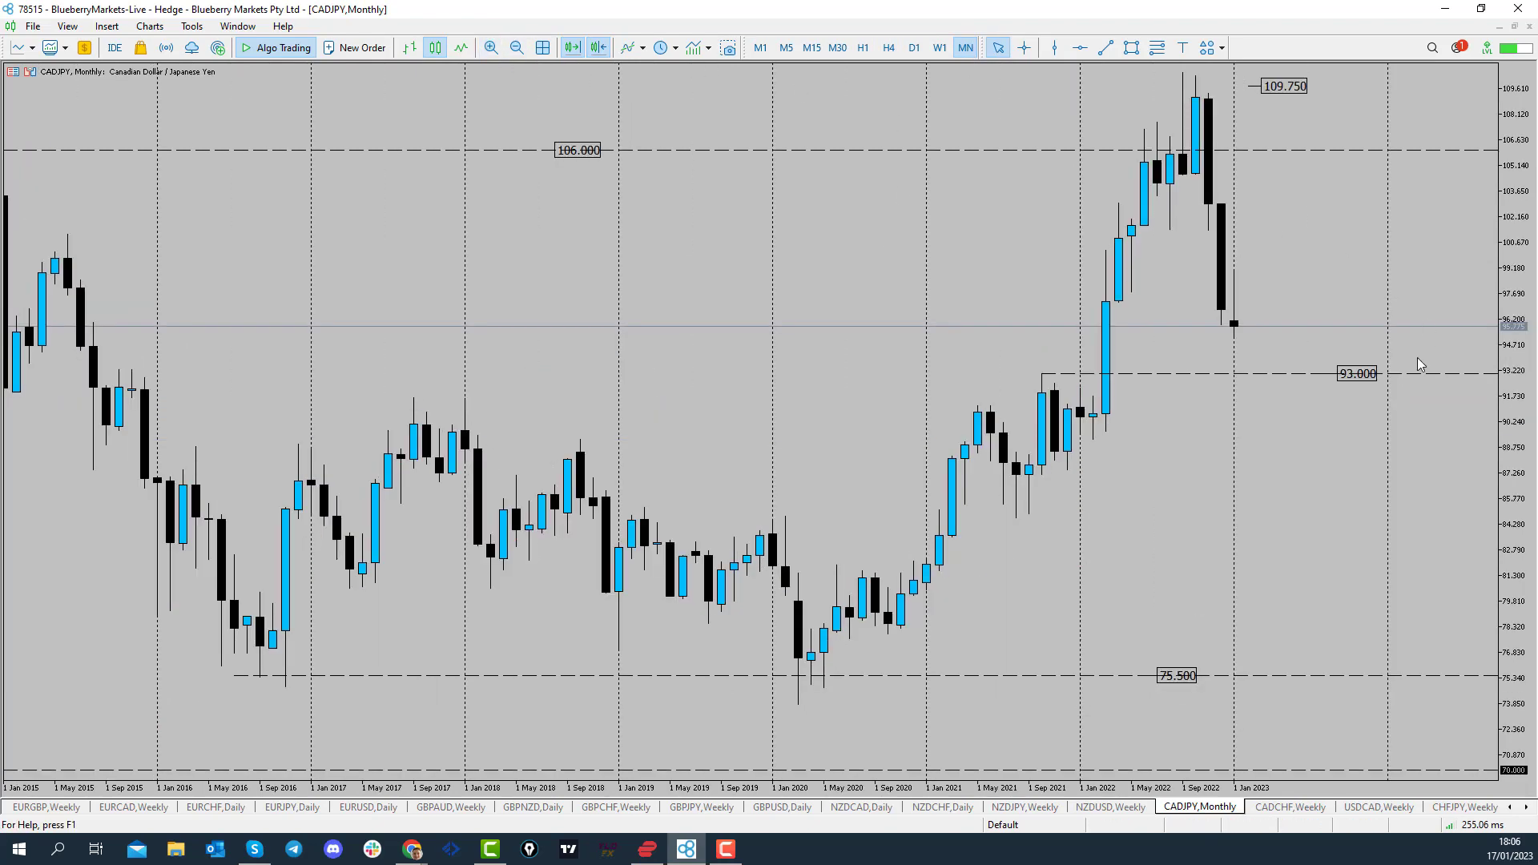